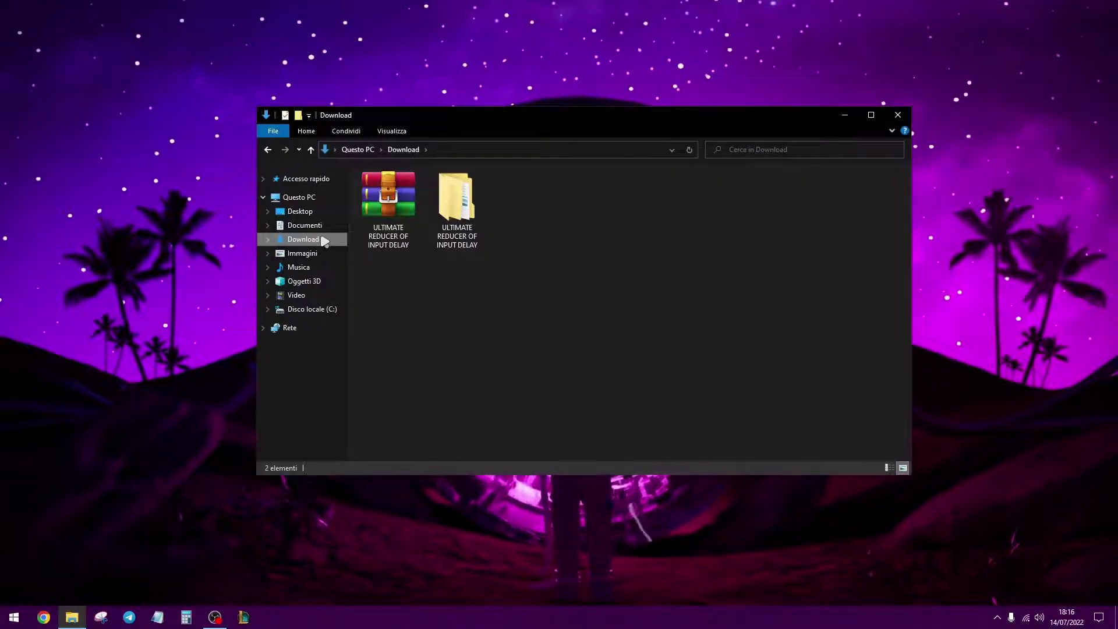
click(412, 202)
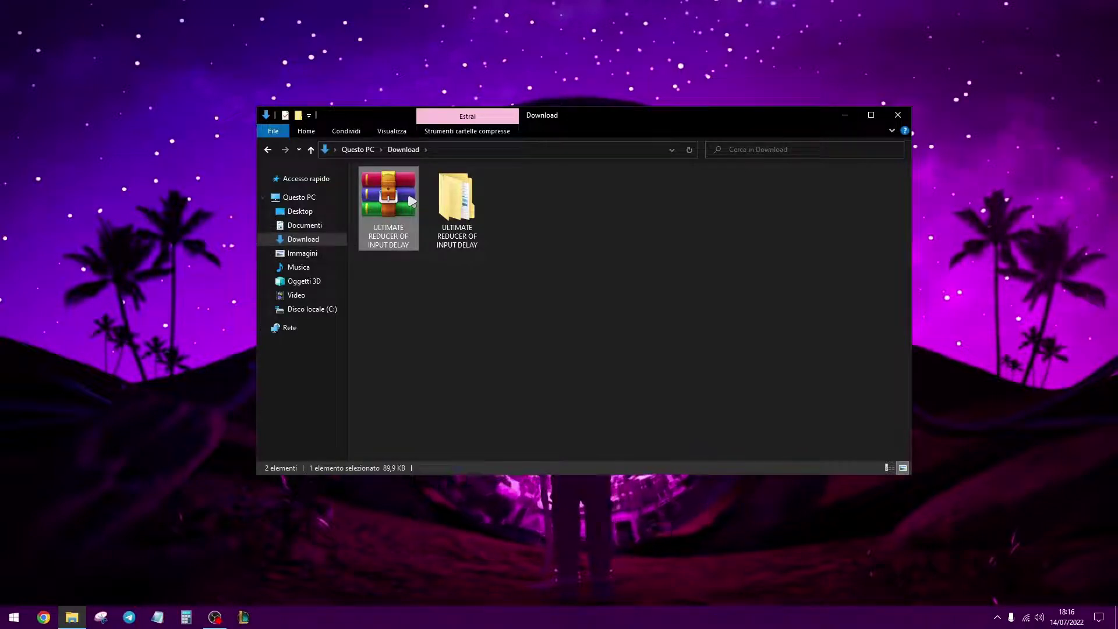
right_click(412, 202)
click(585, 319)
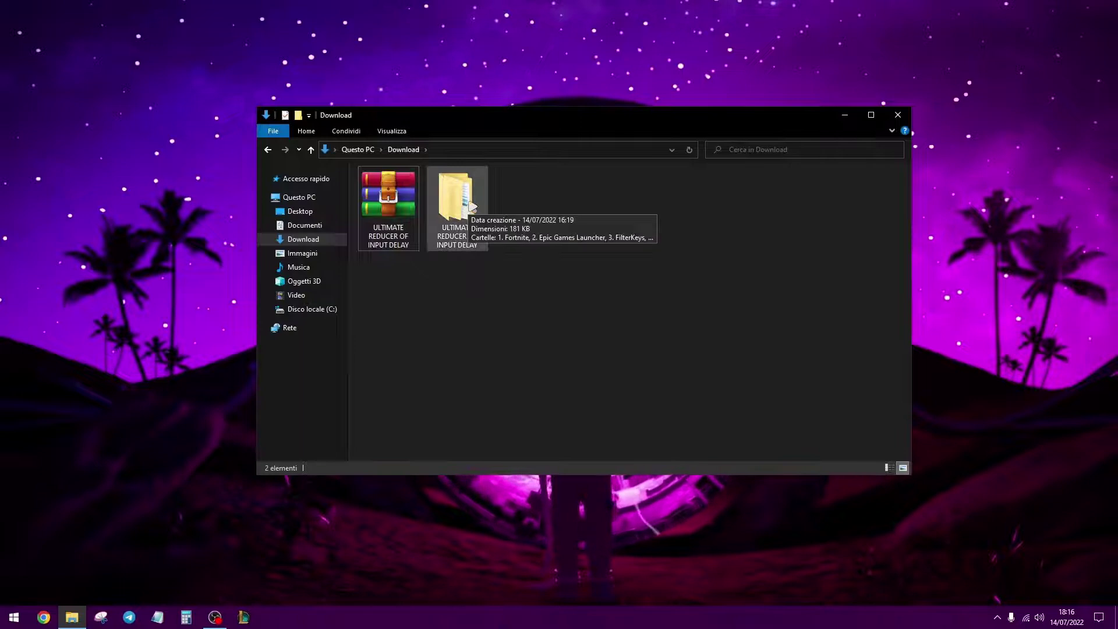
Step: Open the extracted ULTIMATE REDUCER OF INPUT DELAY folder, then its 1. Fortnite subfolder, and select the Fortnite conexion batch file
double_click(462, 236)
key(ctrl+a)
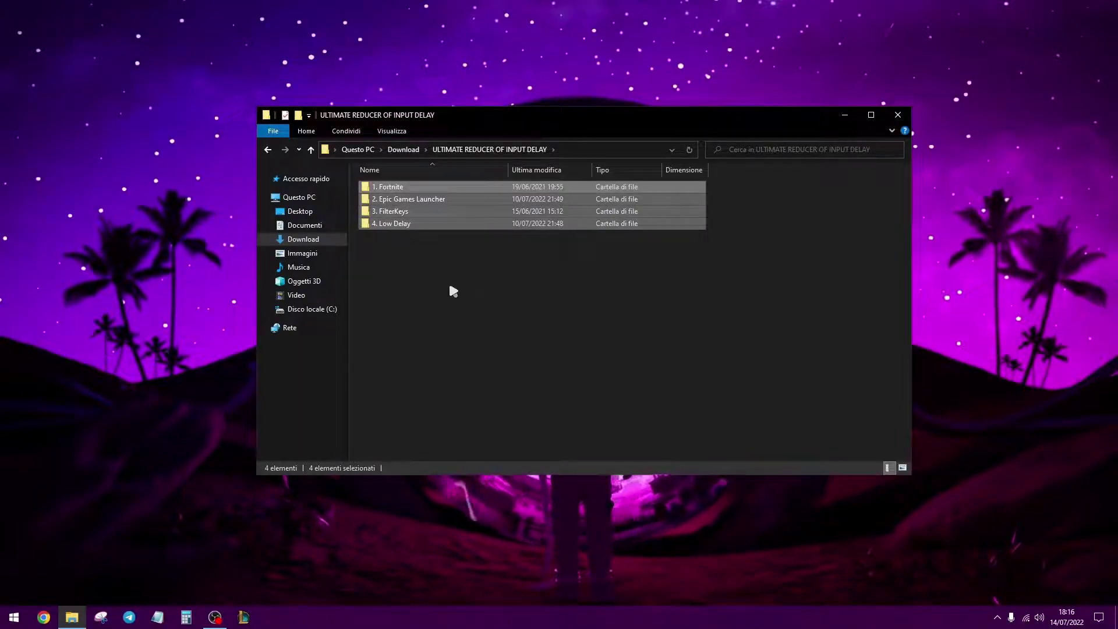
click(456, 276)
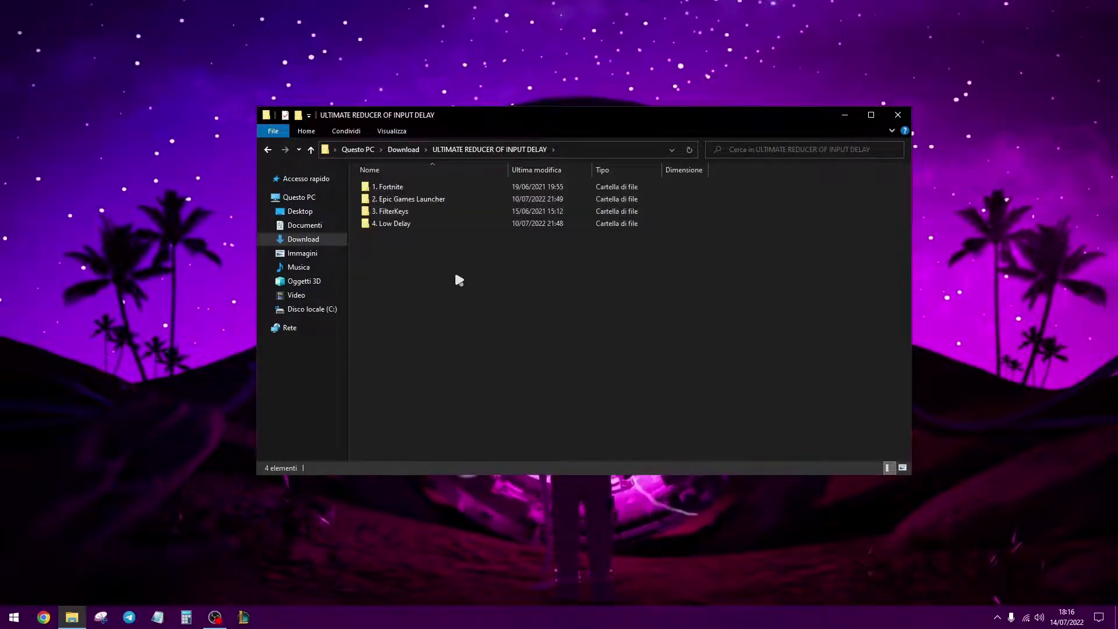
double_click(417, 187)
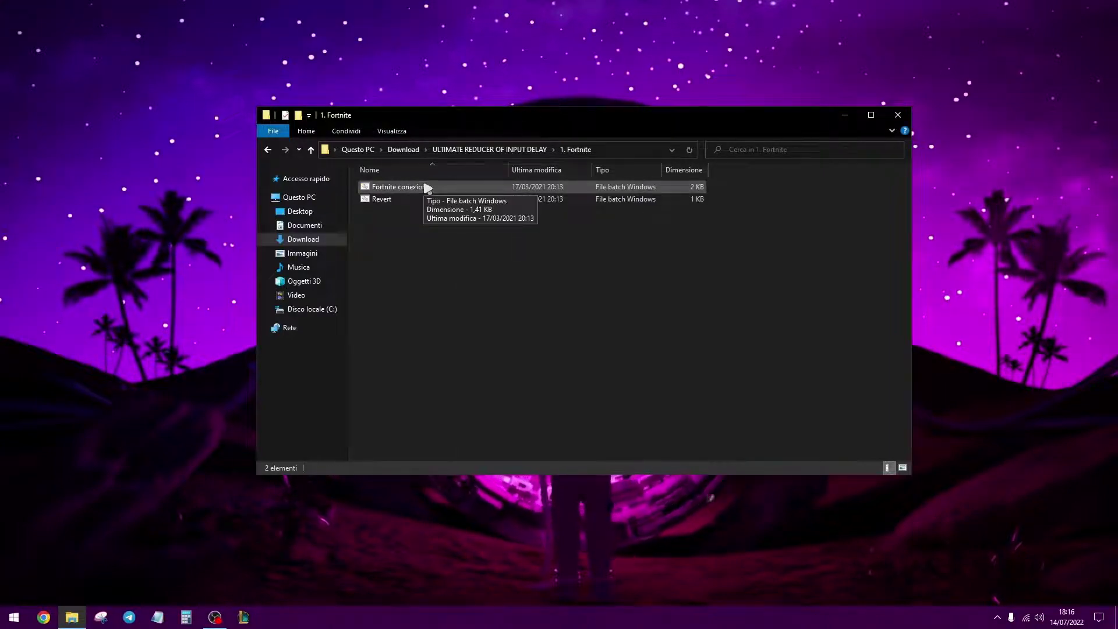
click(427, 187)
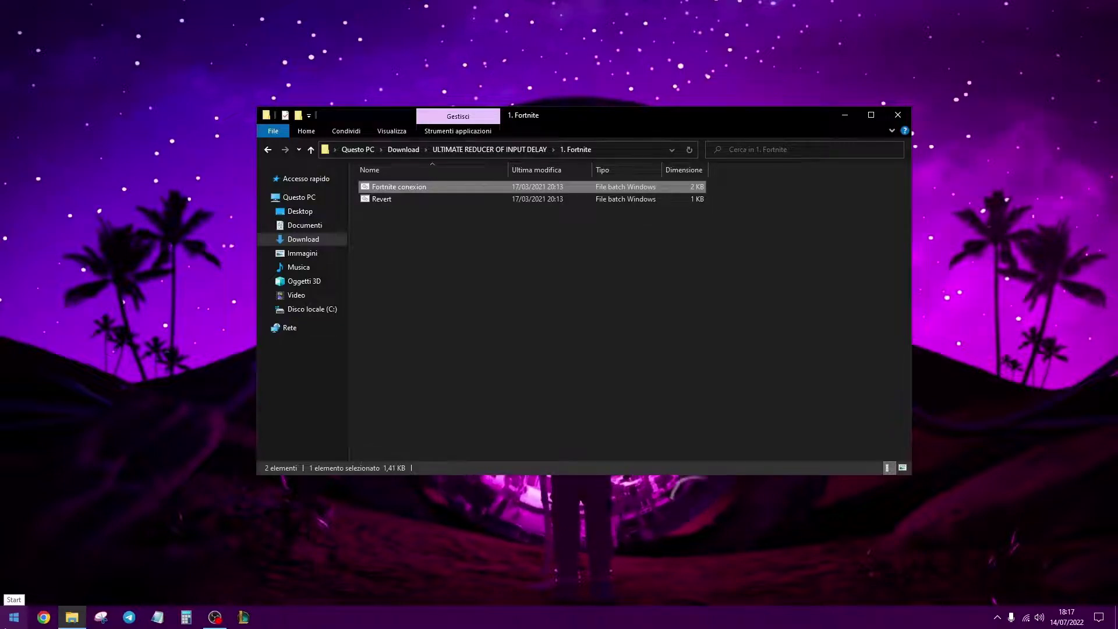
Step: Search the system for "crea un punto di ripristino" and open the matching system protection settings
click(14, 617)
text(crea un punto di ripristino)
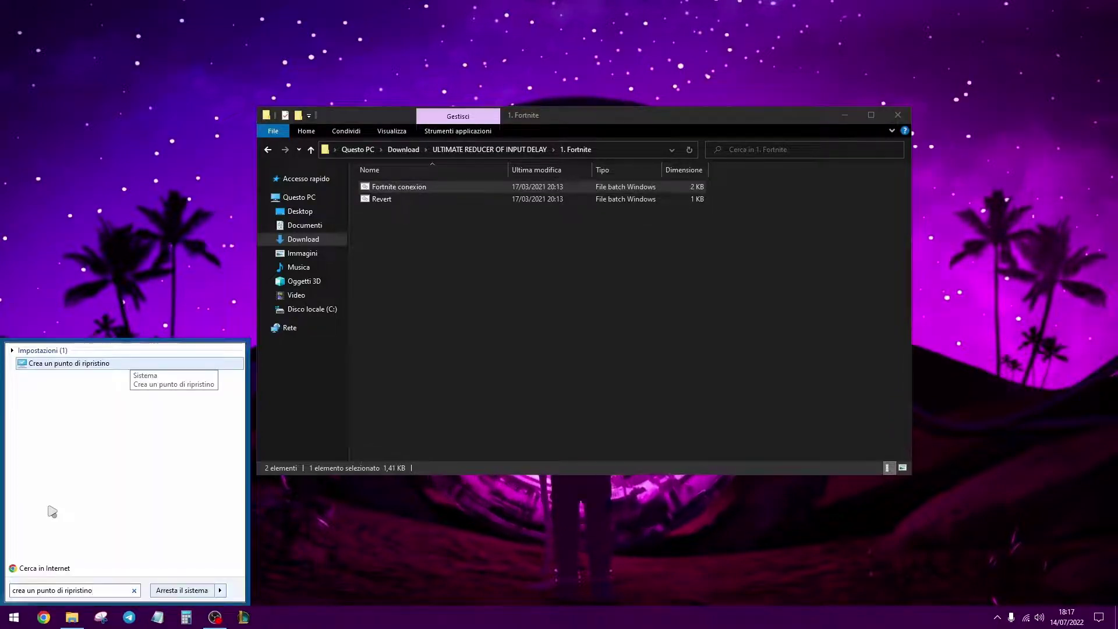
click(109, 367)
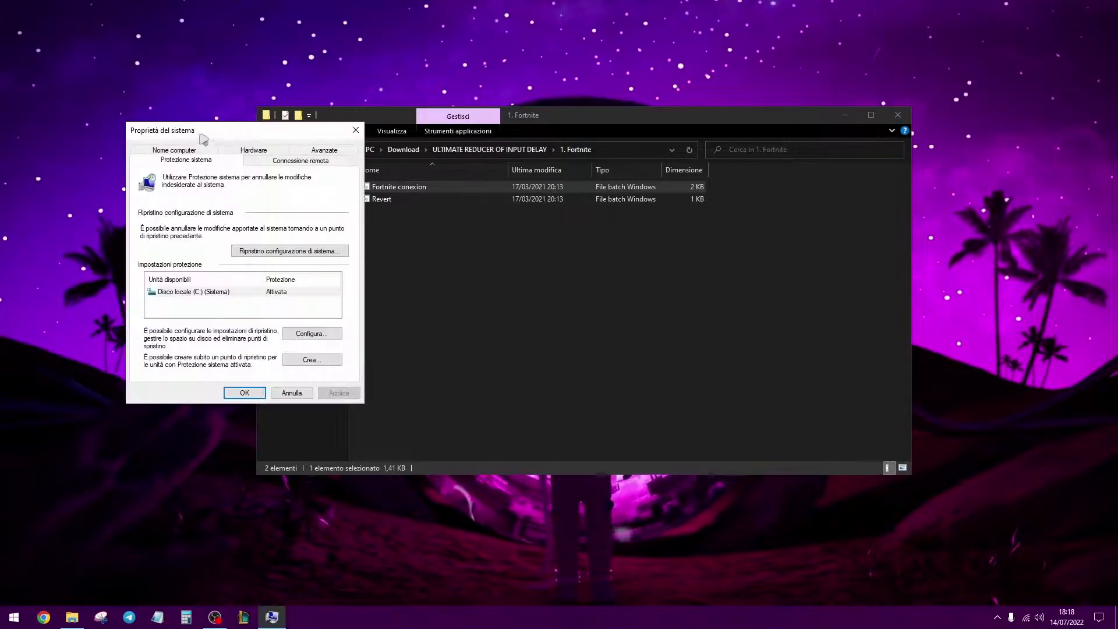
Step: Start creating a restore point for Disco locale (C:), but cancel without entering a description
drag(204, 130, 340, 129)
click(365, 291)
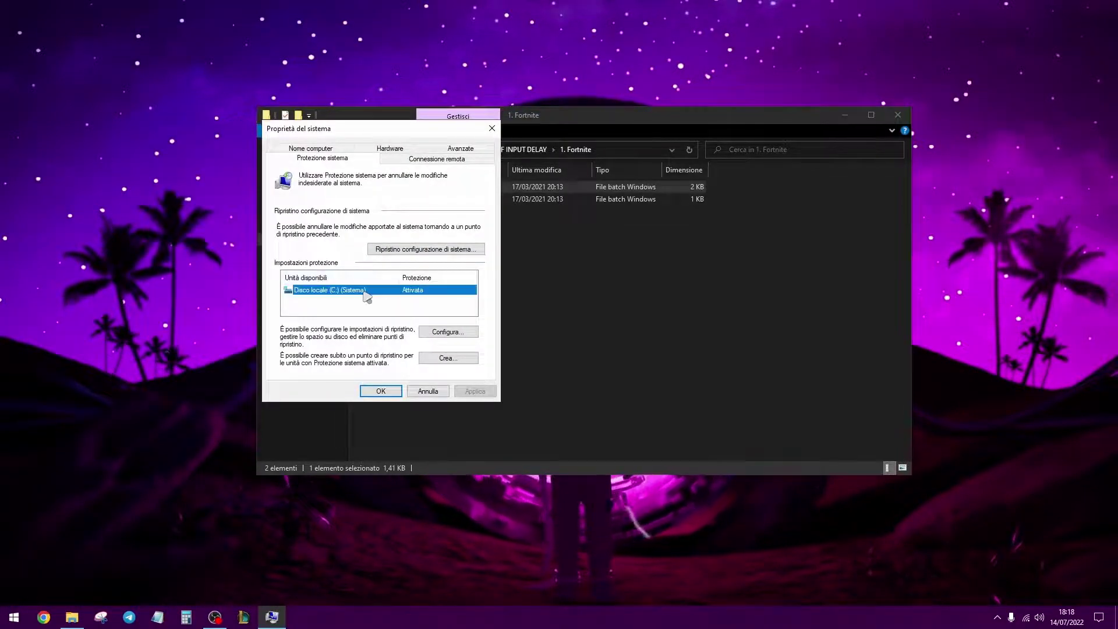
click(431, 361)
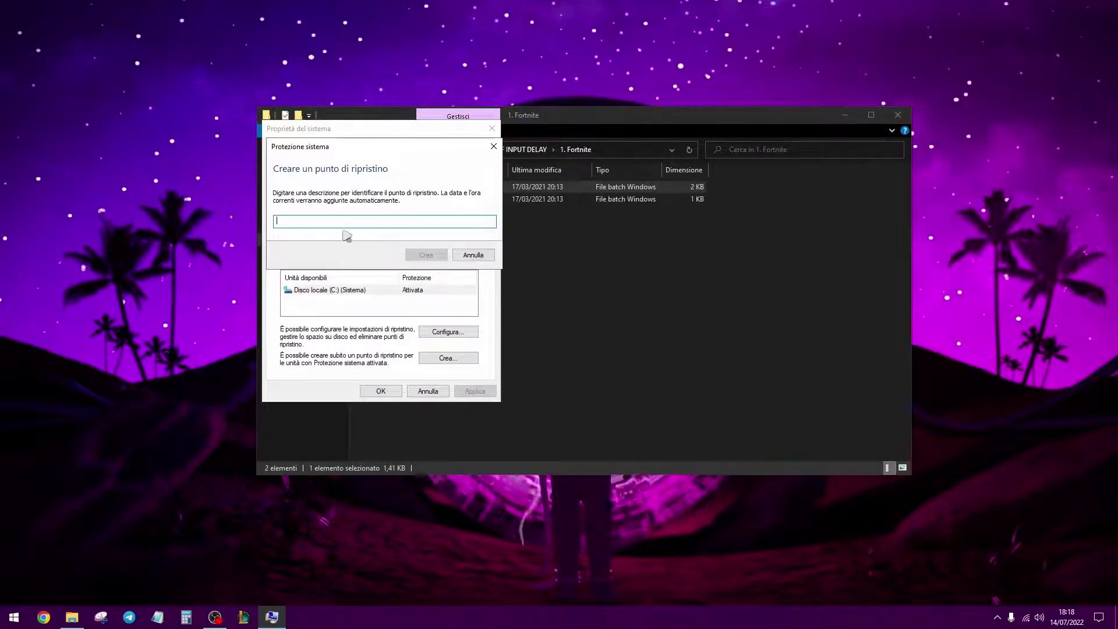
click(473, 254)
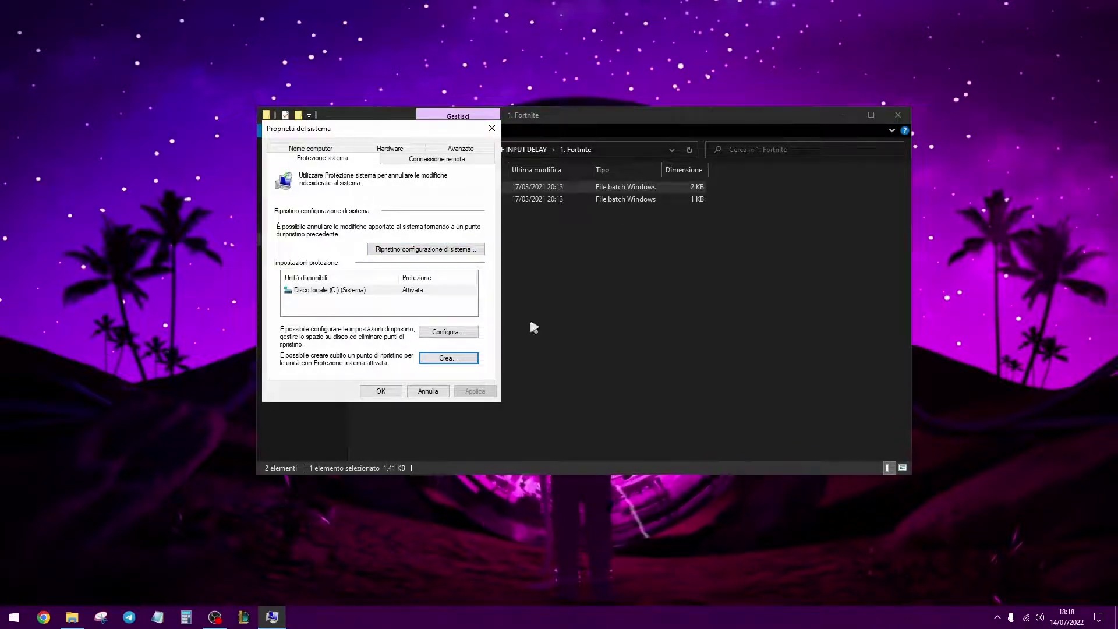
Step: Walk through System Restore with the restore point Programma of 13/07/2022 10:59:34, cancel before finishing, and close the system properties
click(401, 253)
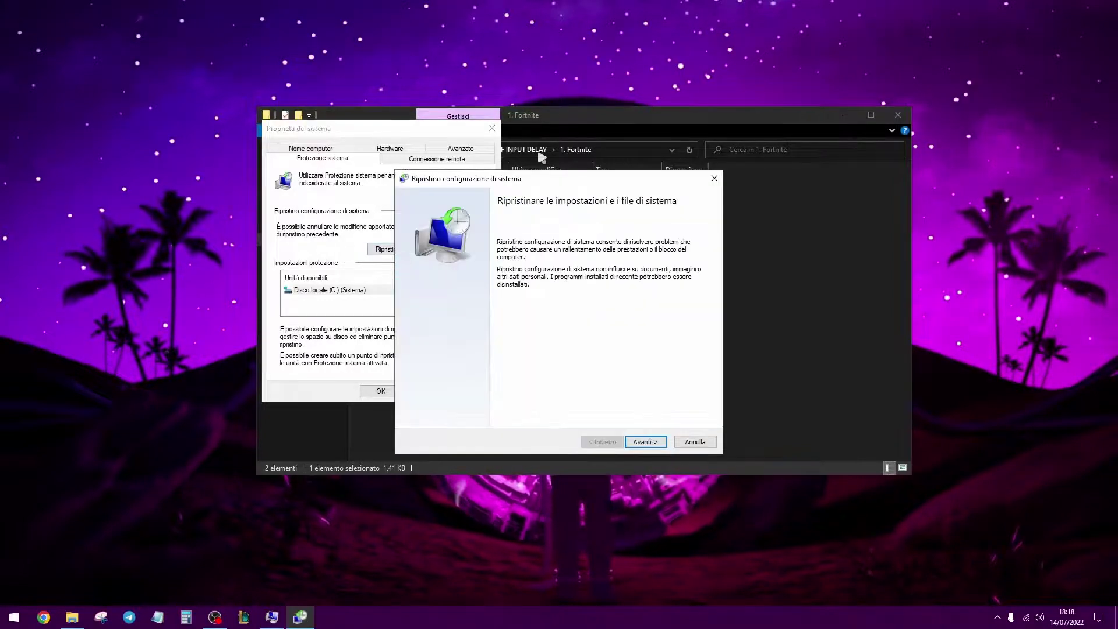
click(645, 442)
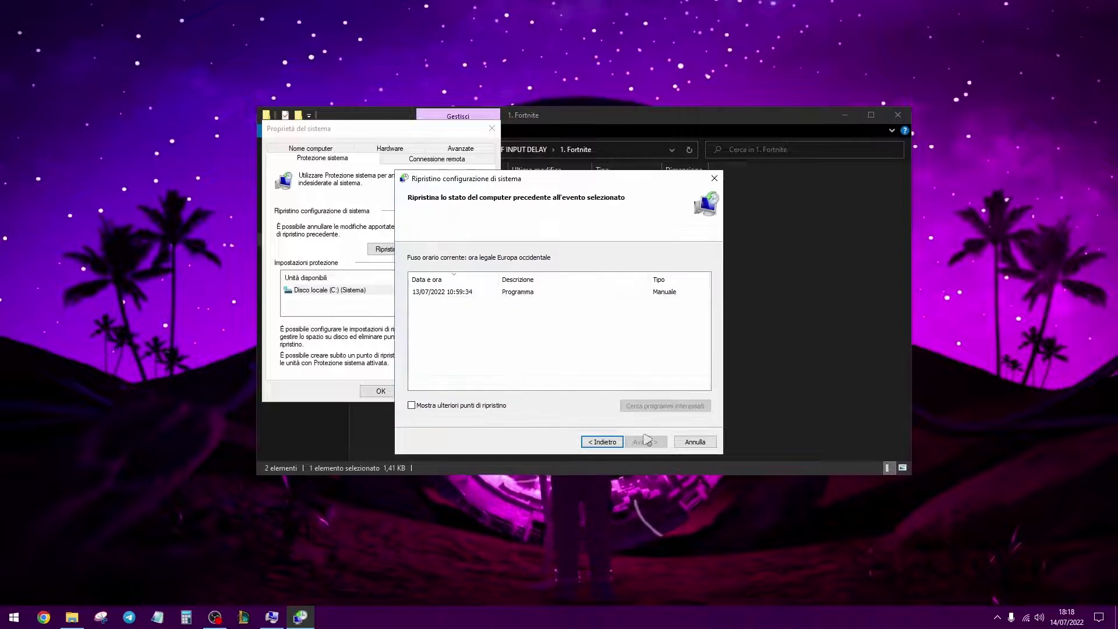
click(524, 298)
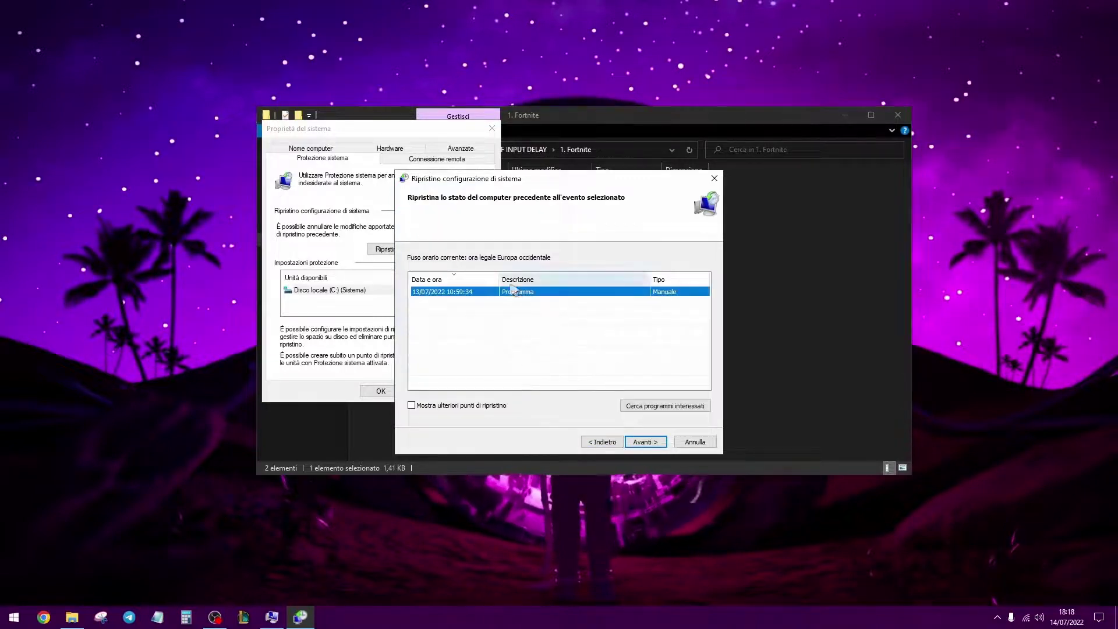
click(644, 442)
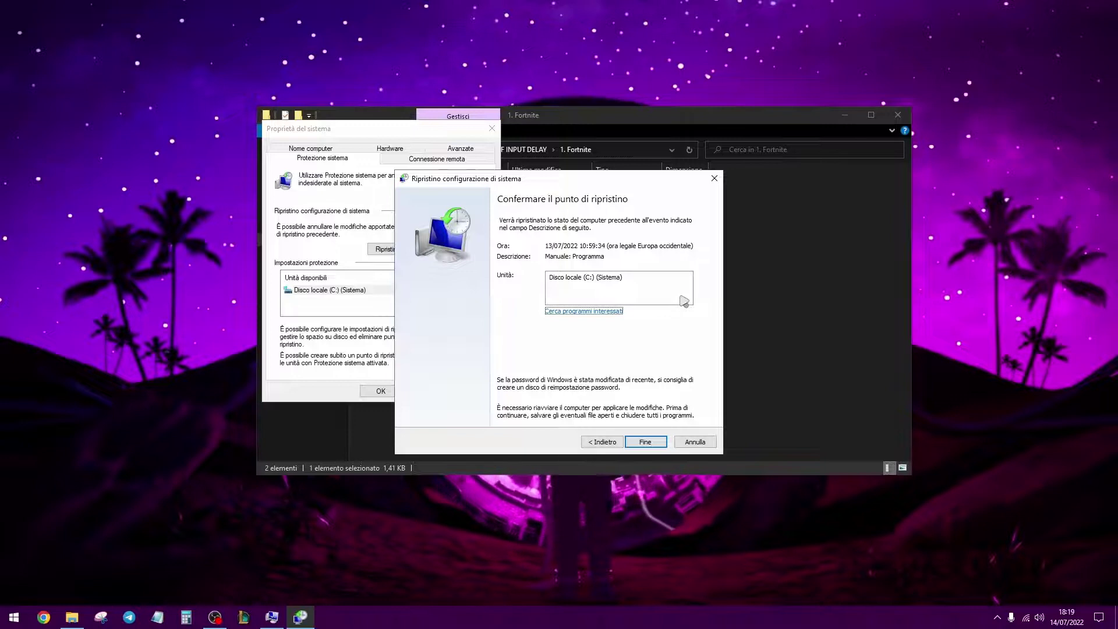
click(720, 442)
click(439, 393)
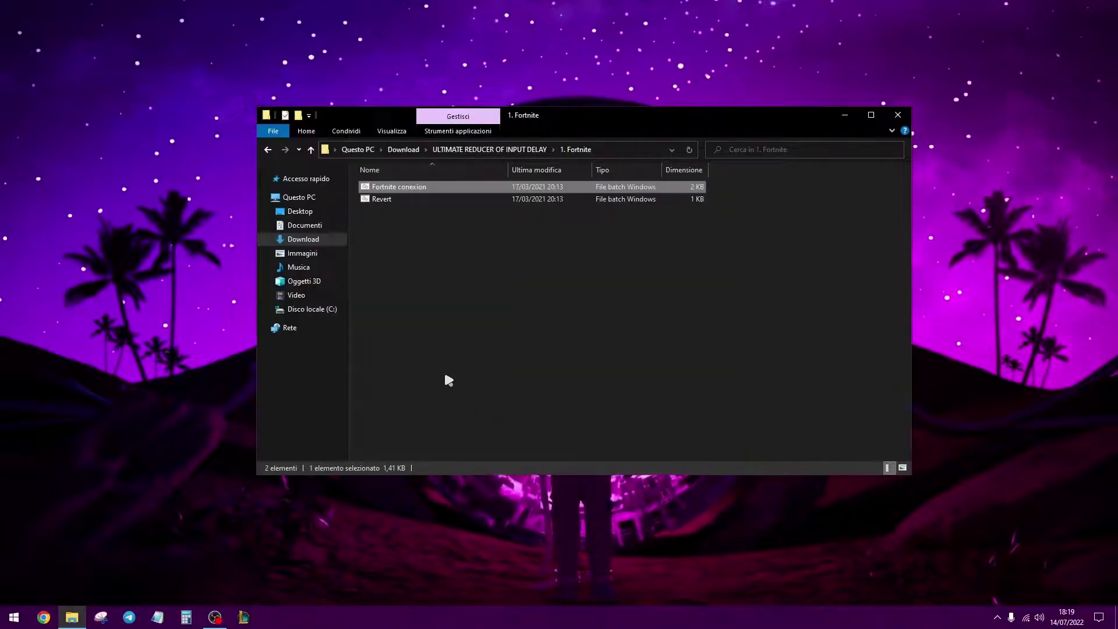
Step: Run the Fortnite conexion batch file as administrator and dismiss its console once the script has completed
click(430, 190)
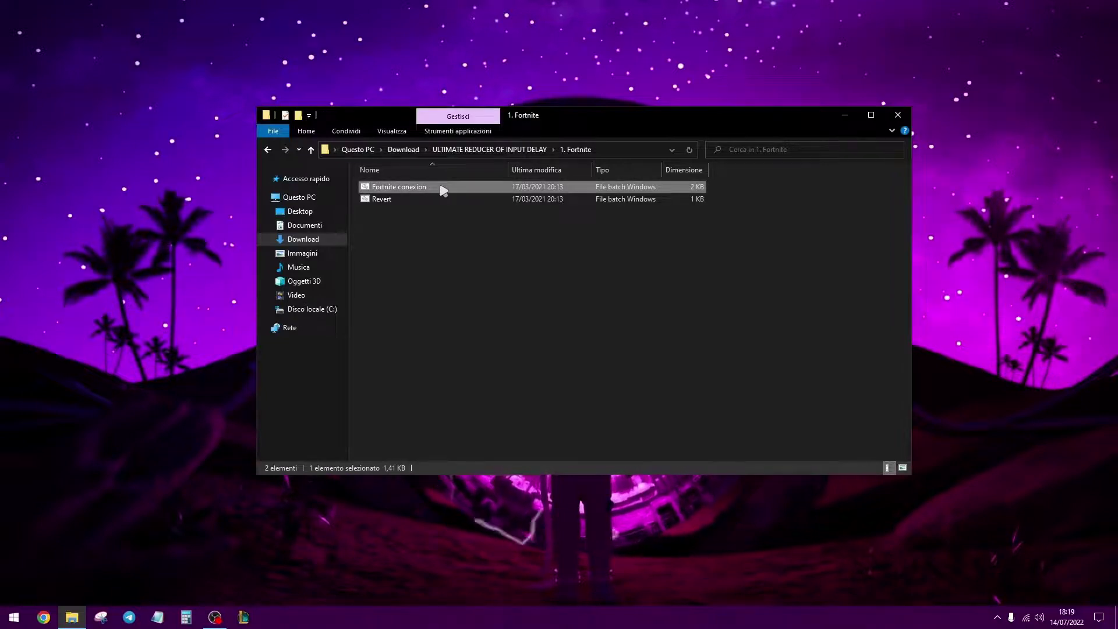
right_click(442, 191)
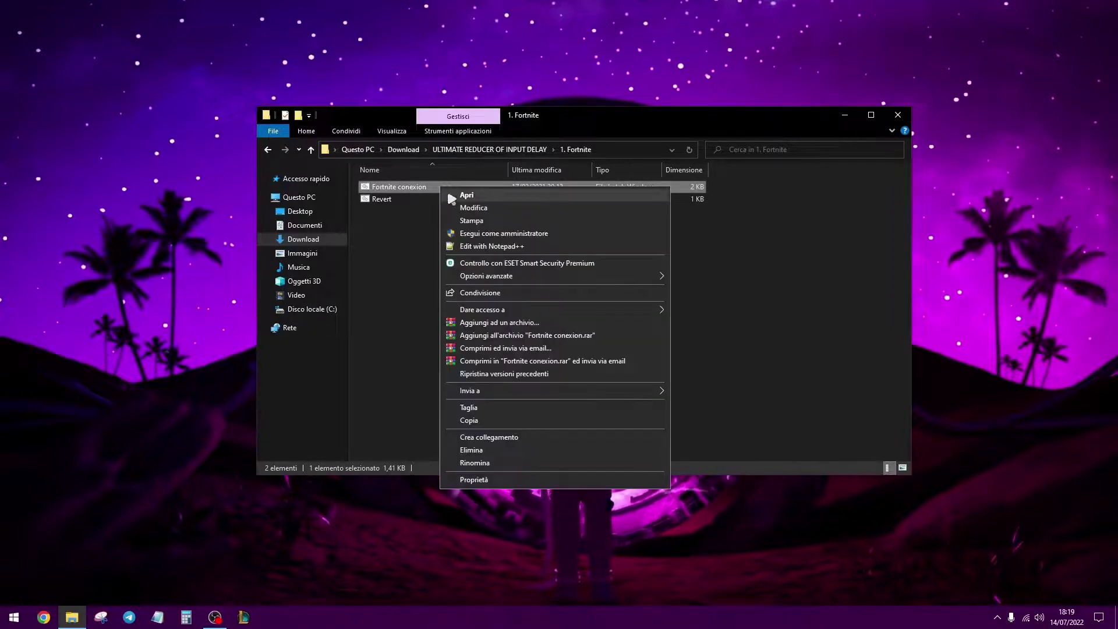
click(523, 236)
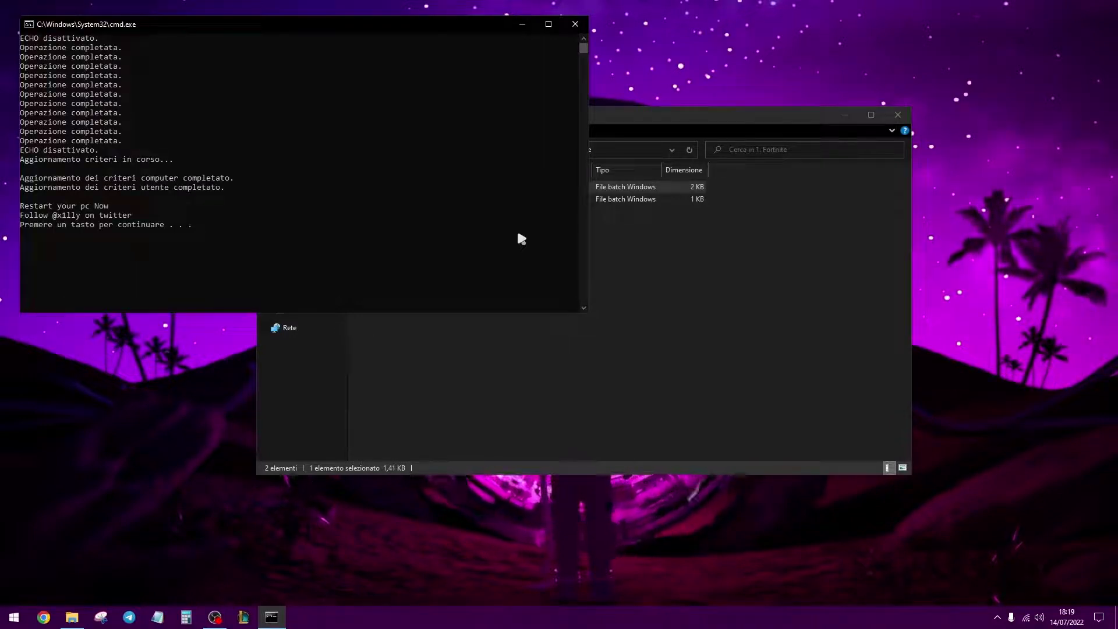
key(Return)
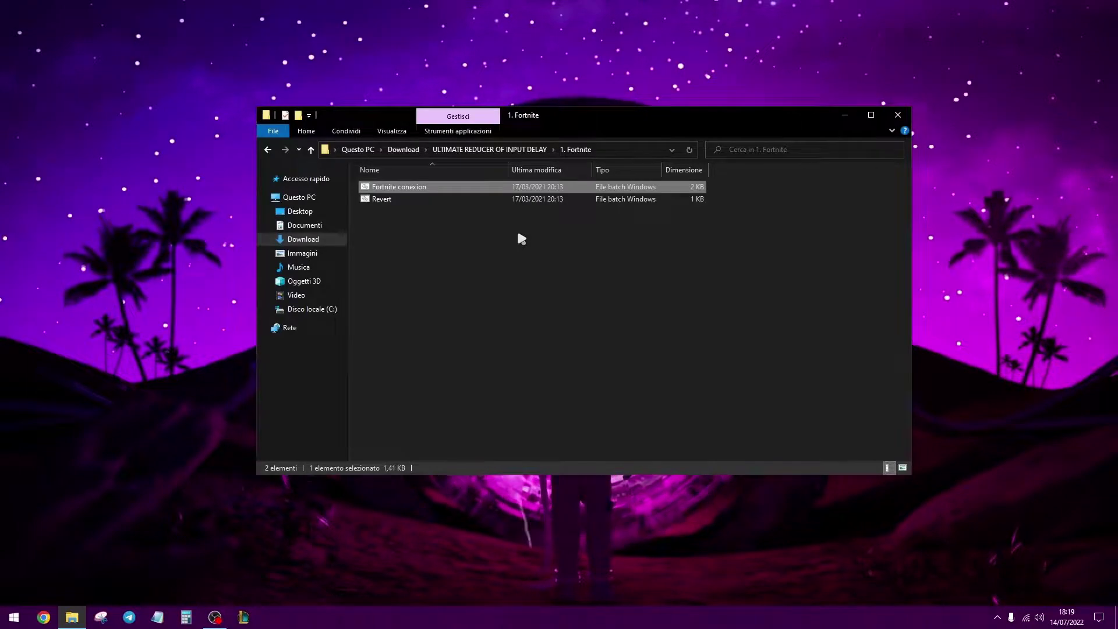
click(402, 199)
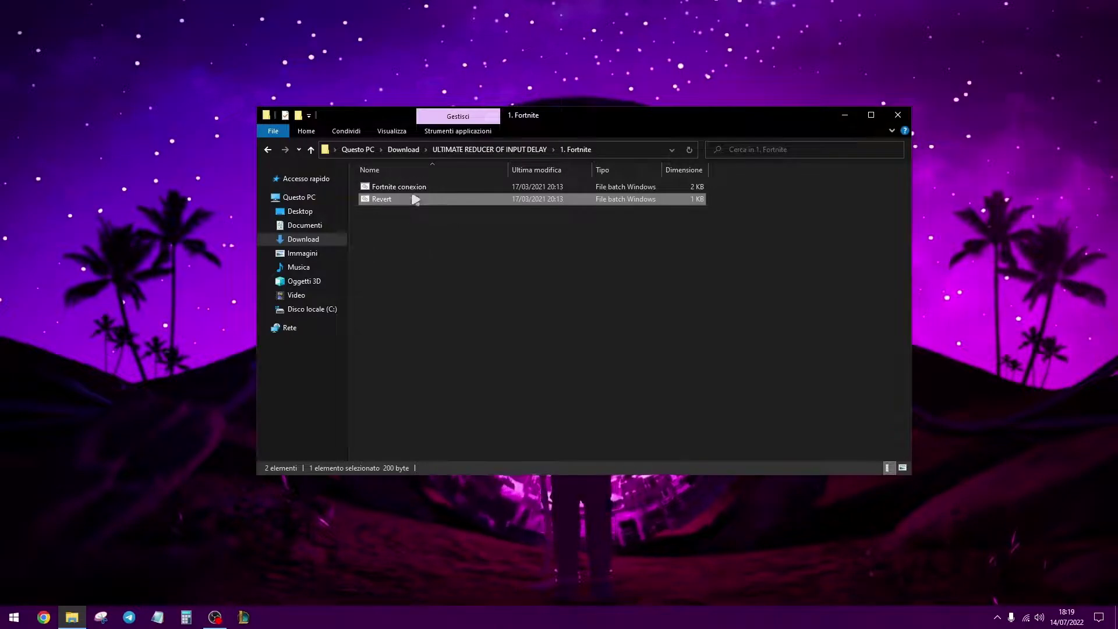
click(441, 187)
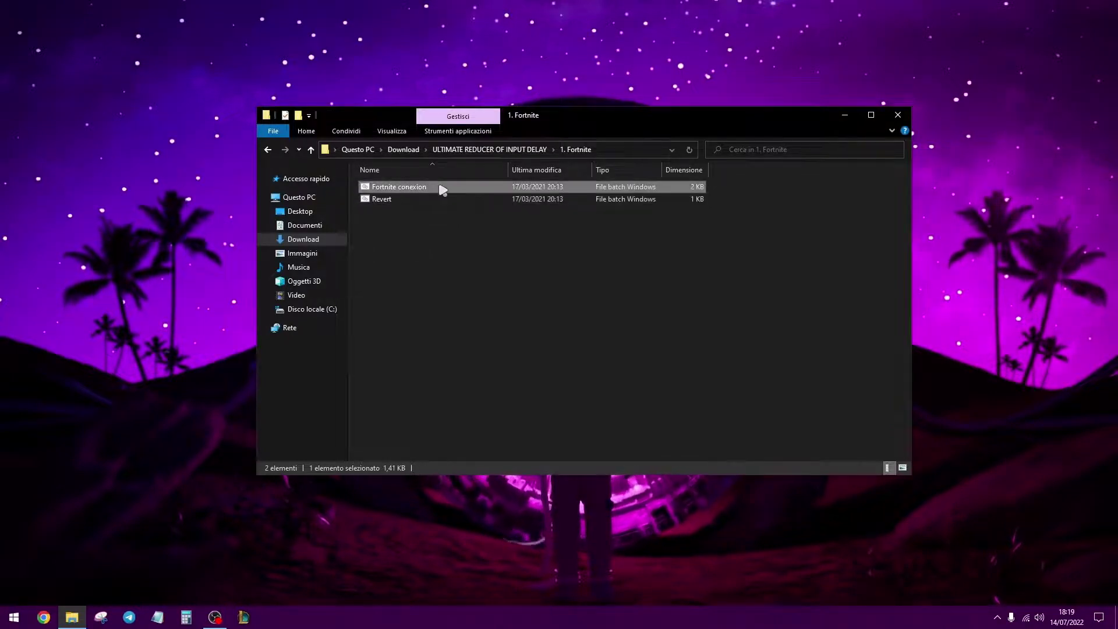
click(402, 237)
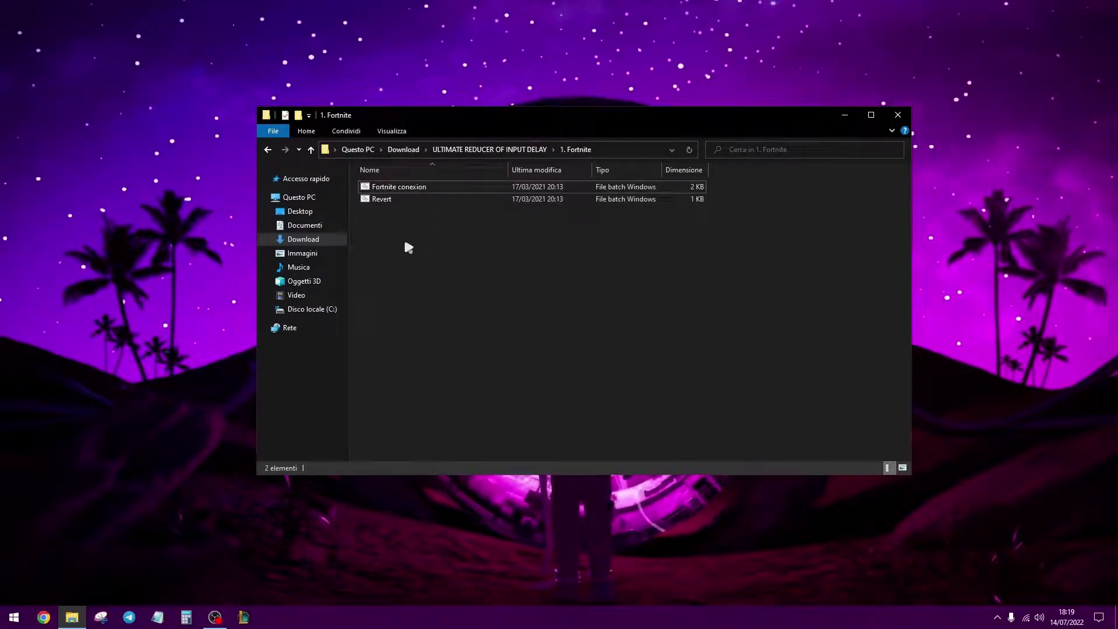
click(435, 190)
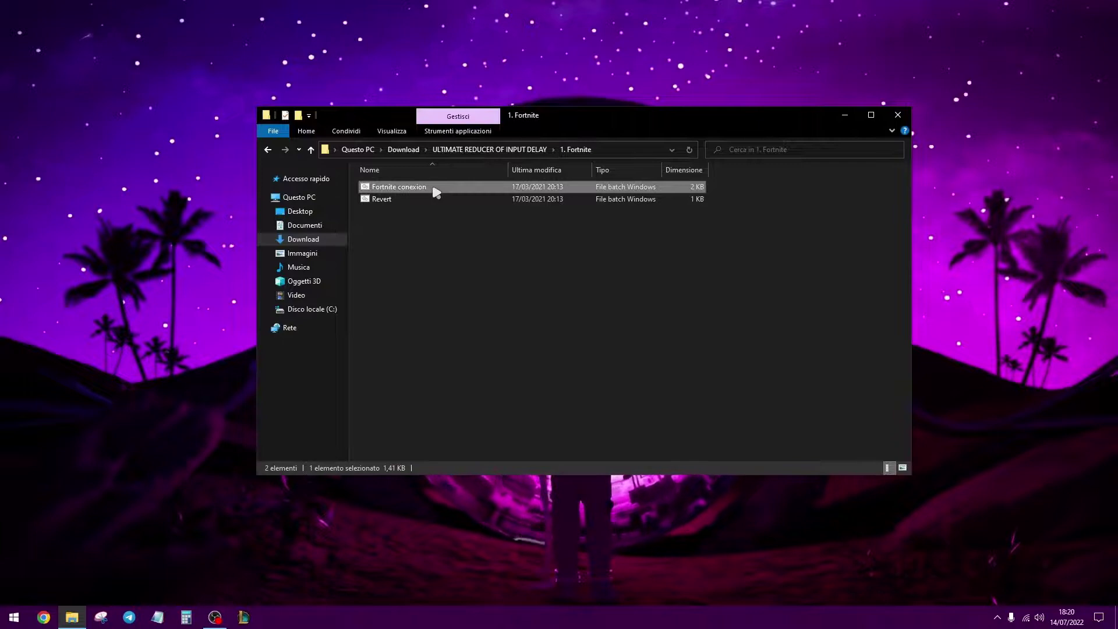
click(442, 219)
right_click(406, 201)
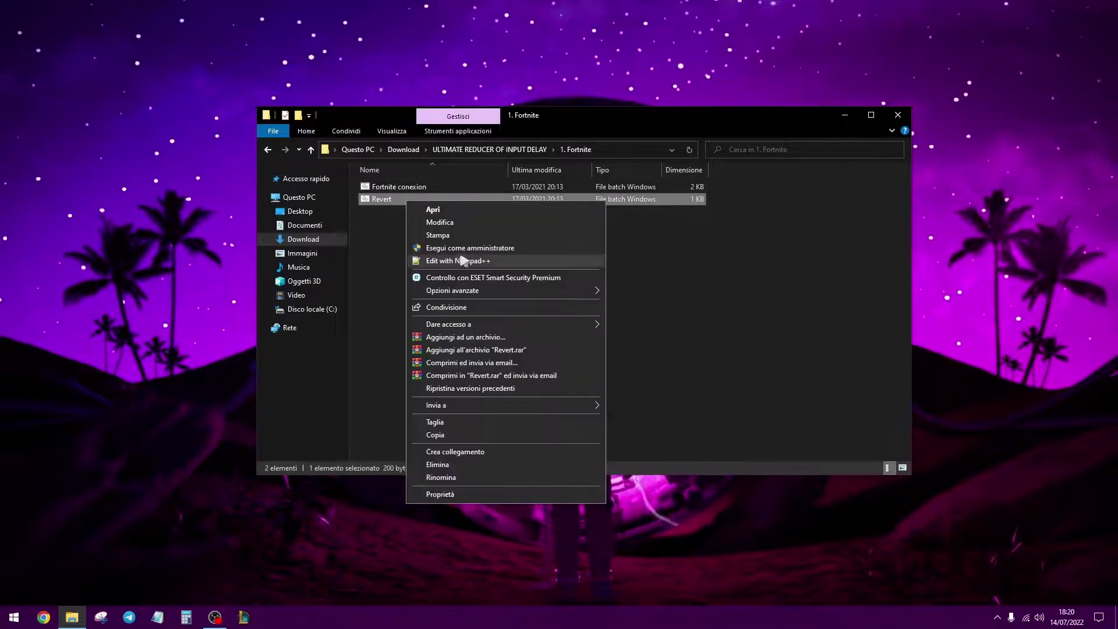
click(397, 246)
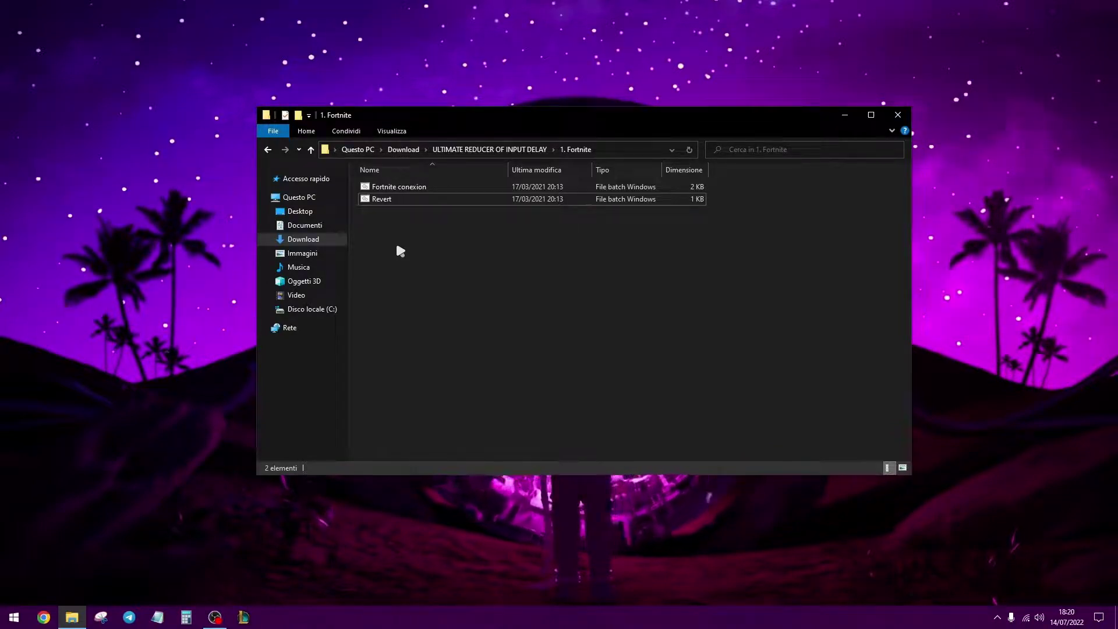
Step: Open the commands on epic luncher text file in the 2. Epic Games Launcher folder and copy the -limitclientticks command
key(BackSpace)
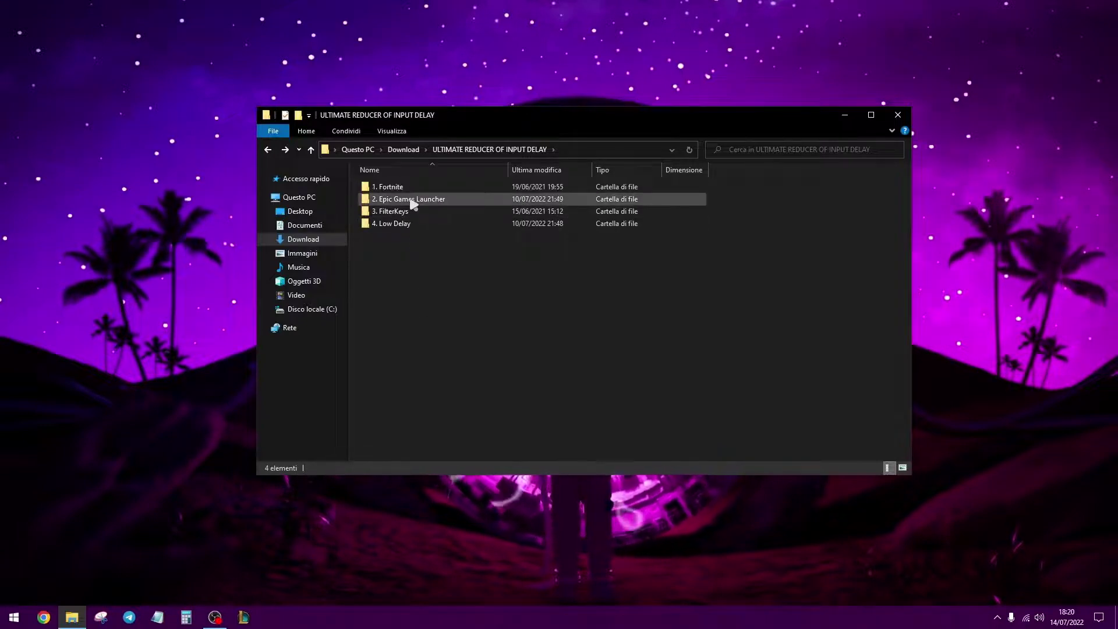
double_click(411, 200)
double_click(424, 187)
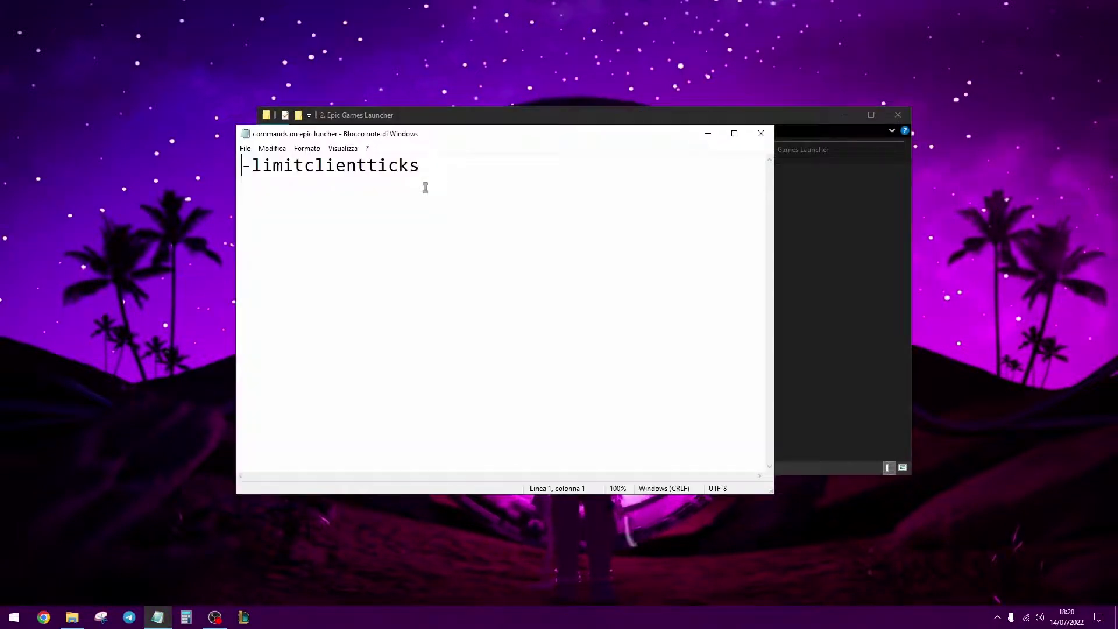
drag(460, 185, 245, 170)
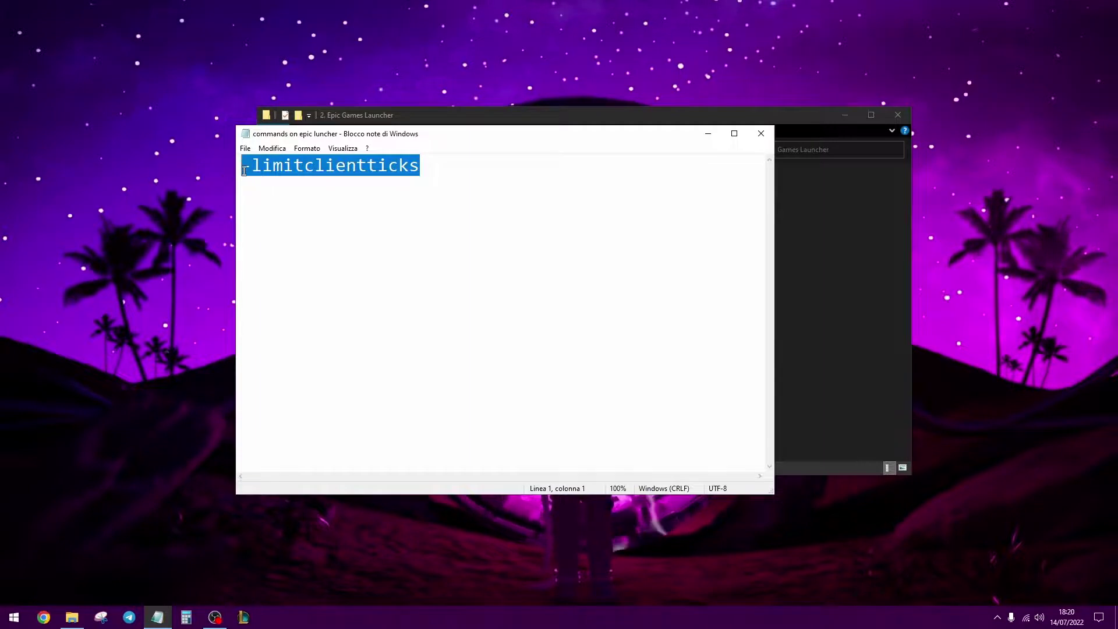
right_click(414, 180)
click(434, 215)
Step: Launch Epic Games Launcher and go to the end of its settings page
key(super)
text(epic)
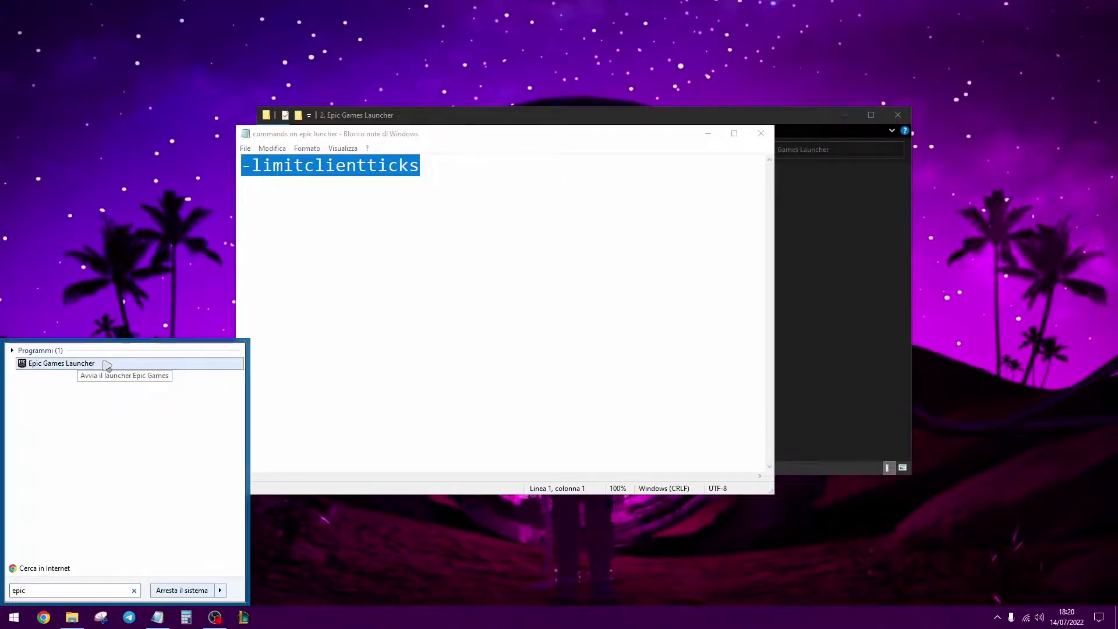
click(108, 364)
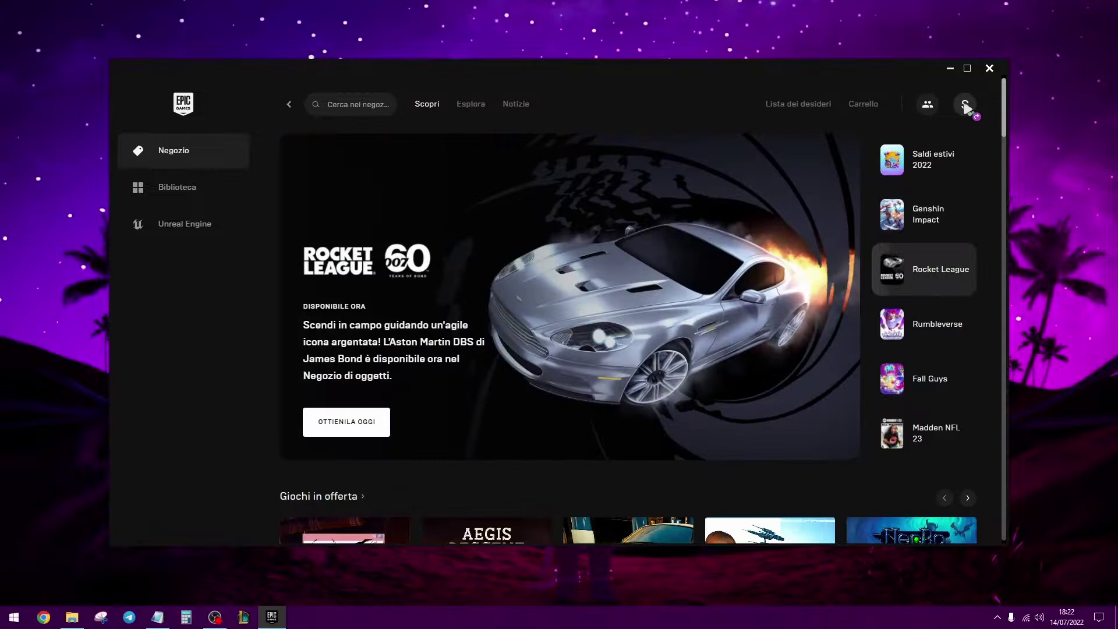
click(965, 105)
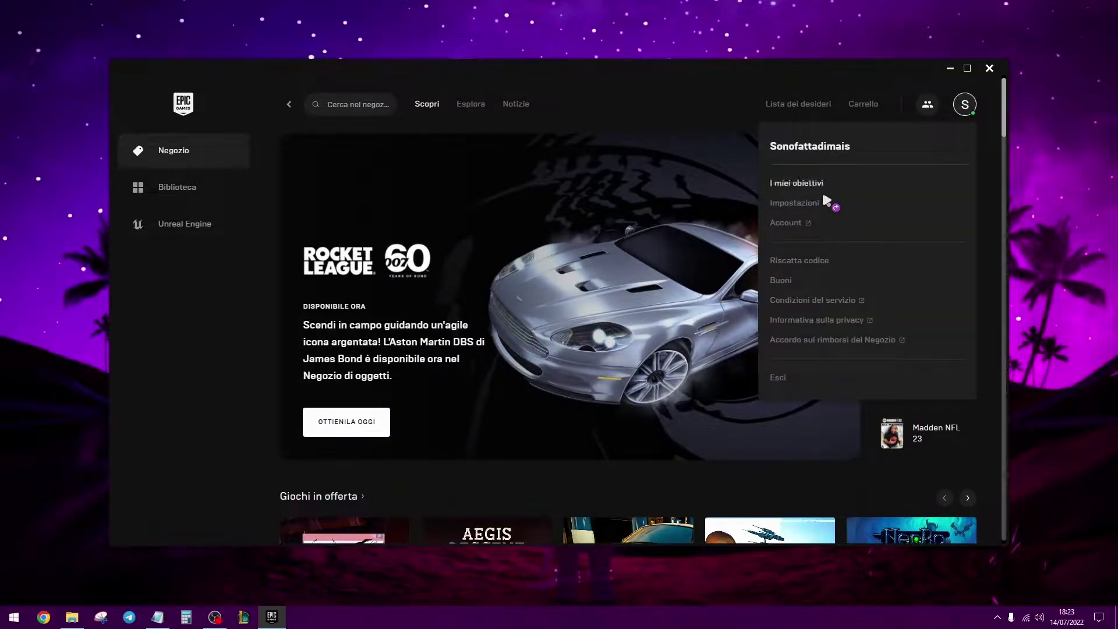
click(794, 204)
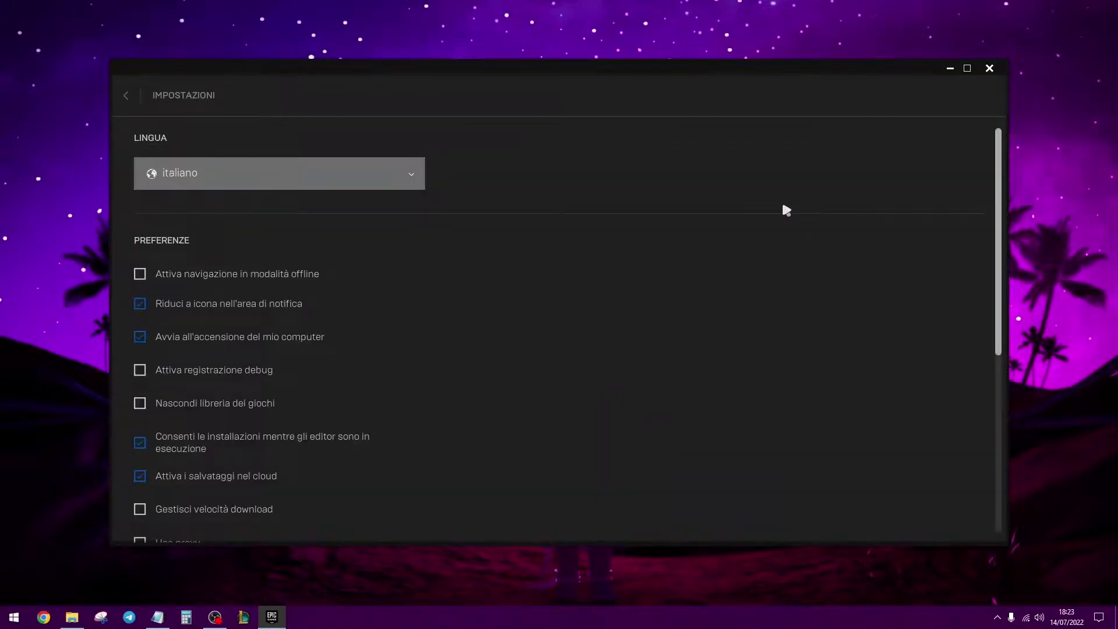
scroll(731, 225, down, 6)
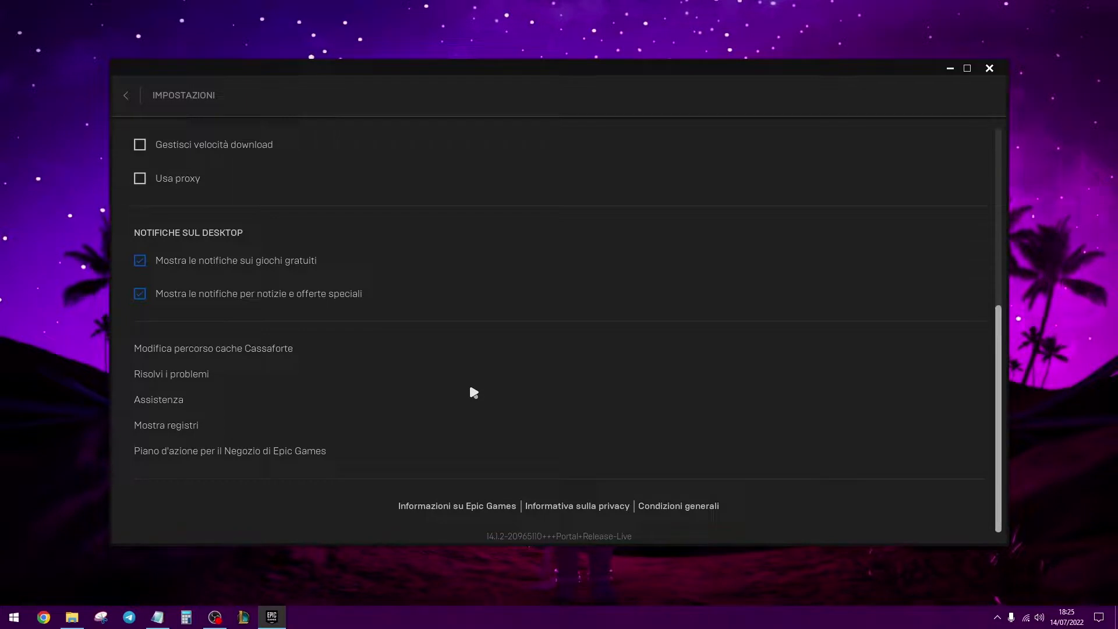
Step: Bring back the commands on epic luncher text file and copy its selected -limitclientticks command
click(158, 617)
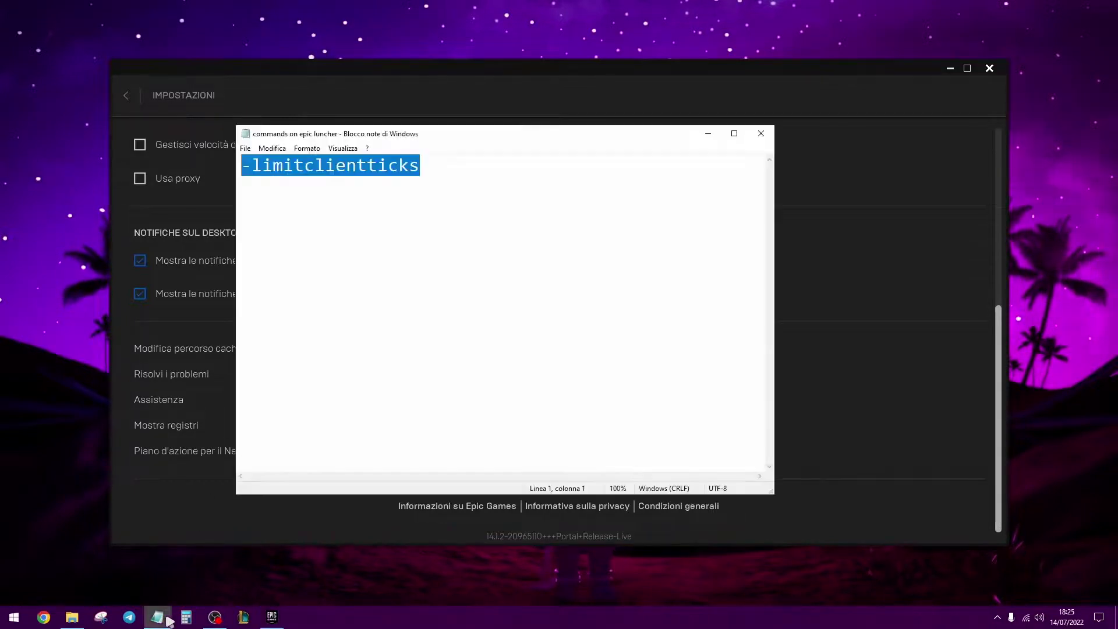
right_click(441, 185)
click(472, 234)
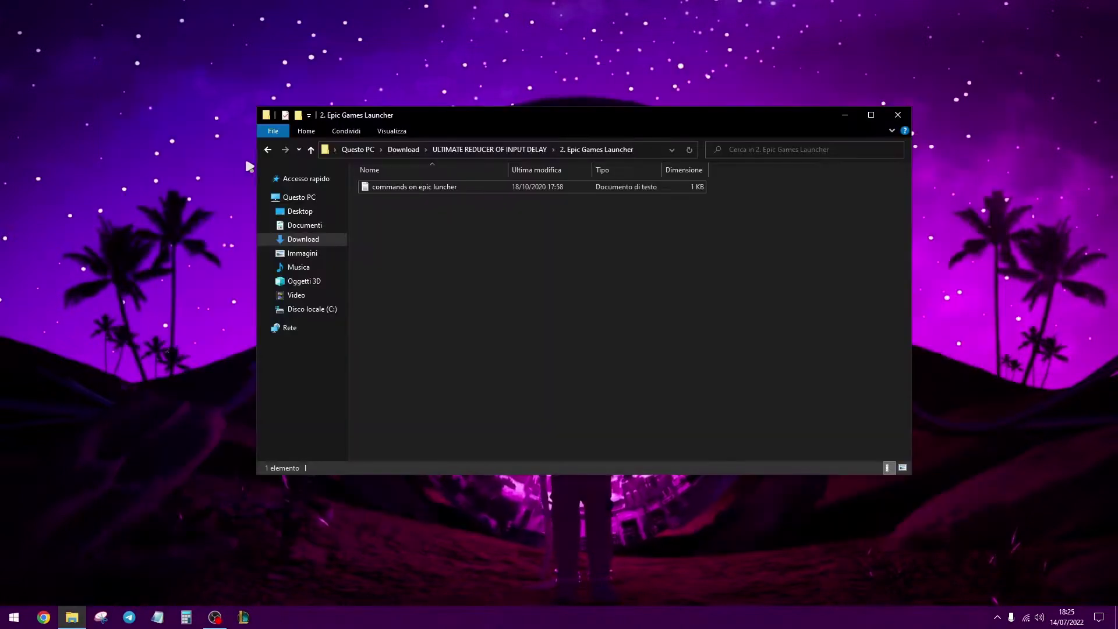
Step: Go to the 3. FilterKeys folder of the pack and launch FilterKeysSetter
click(268, 150)
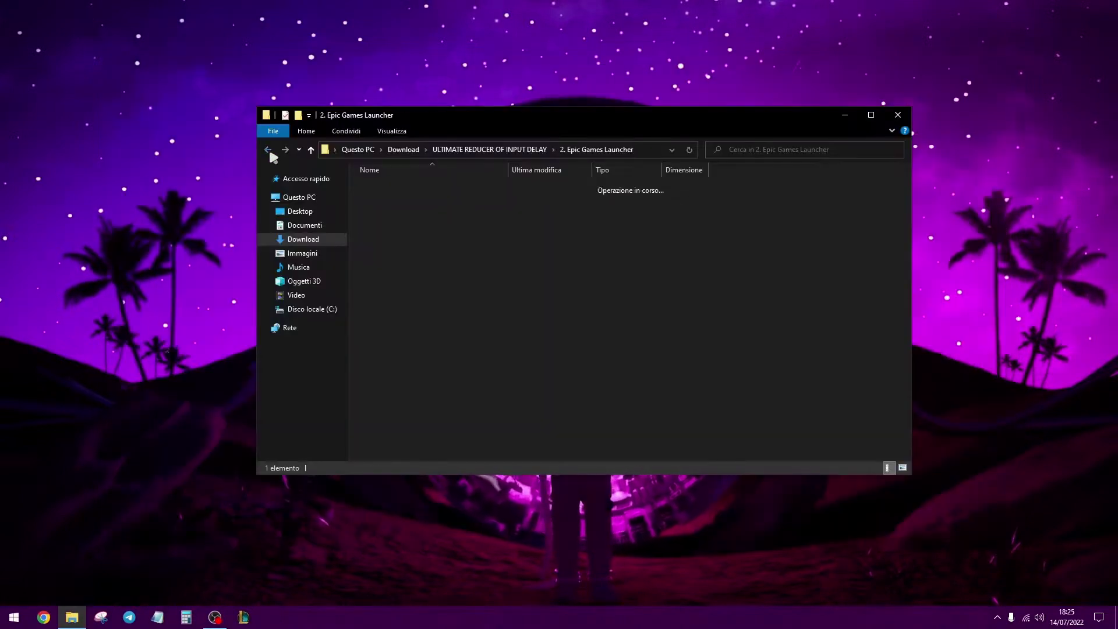
double_click(412, 214)
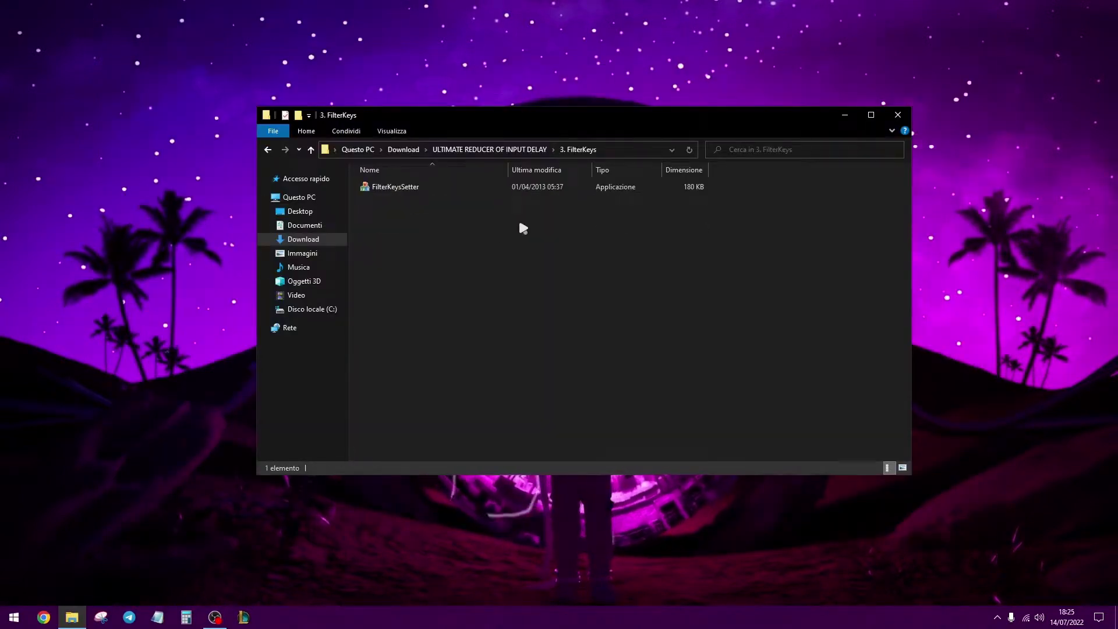
key(Return)
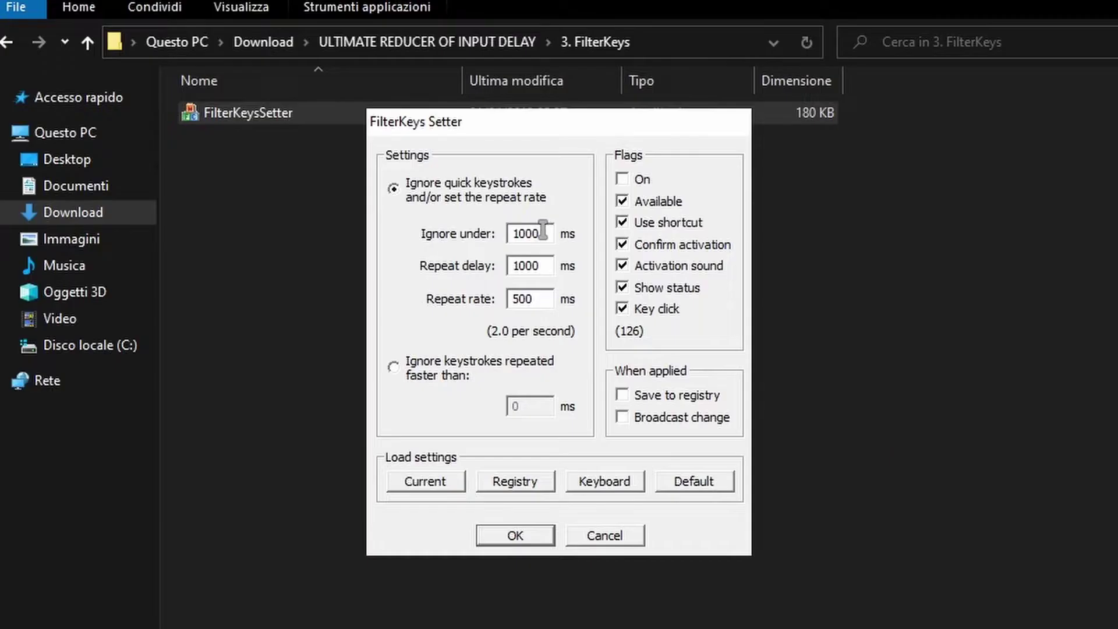
Step: Set Ignore under to 0 ms, Repeat delay to 150 ms and Repeat rate to 25 ms in FilterKeys Setter
double_click(542, 233)
key(BackSpace)
text(0)
key(Tab)
key(BackSpace)
key(BackSpace)
key(BackSpace)
text(50)
key(Tab)
key(BackSpace)
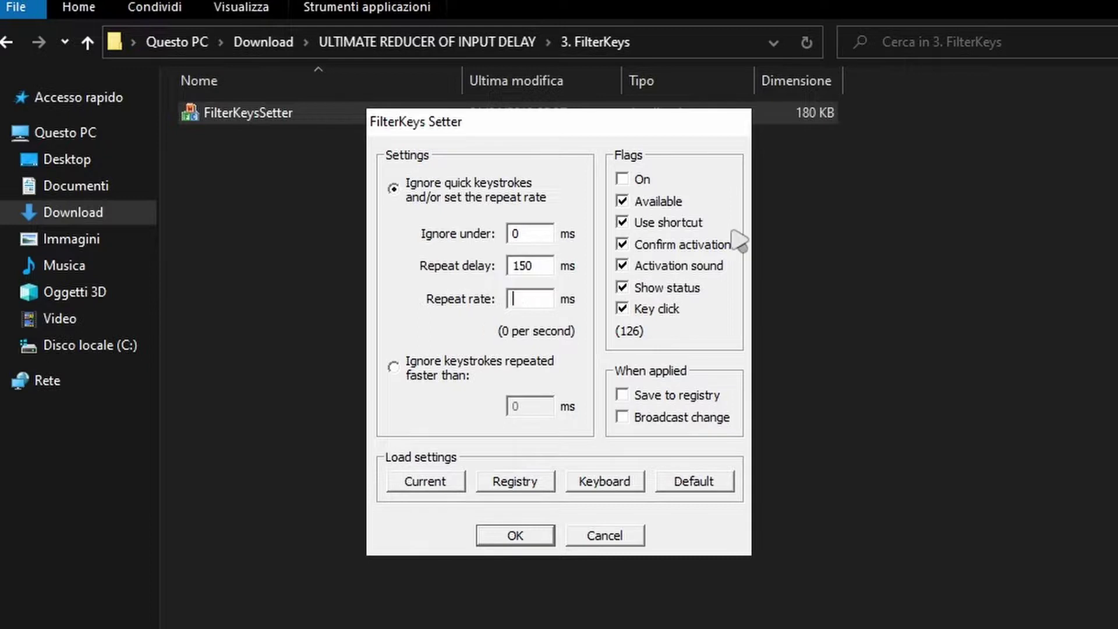
text(25)
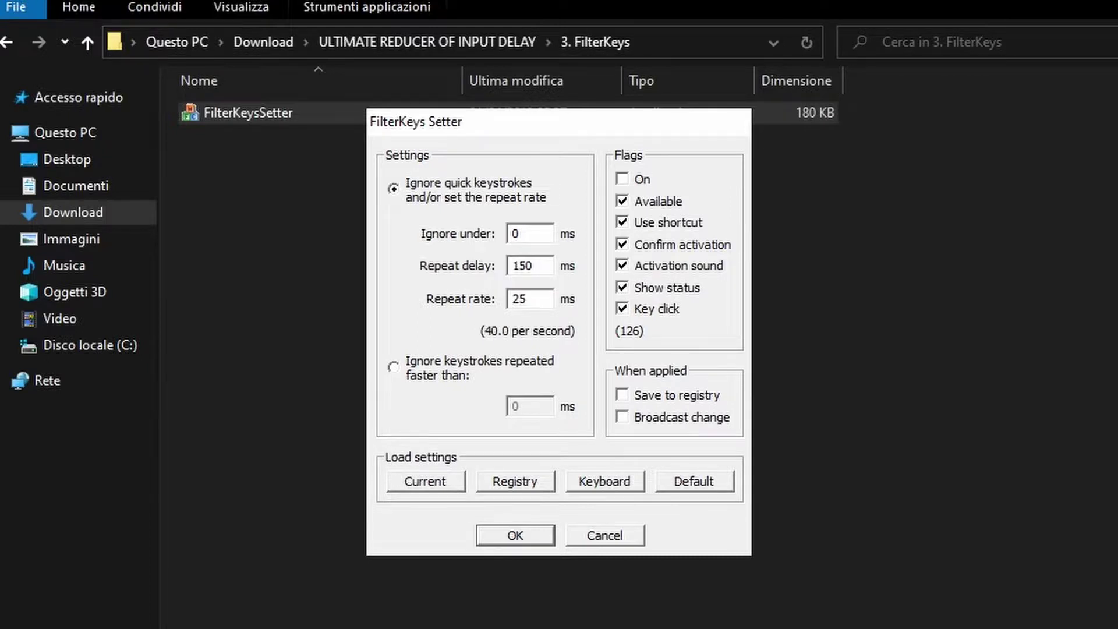
Step: Disable the Use shortcut, Confirm activation, Activation sound, Show status and Key click flags, enable On, and apply the FilterKeys settings
click(669, 223)
click(670, 245)
click(671, 266)
click(670, 288)
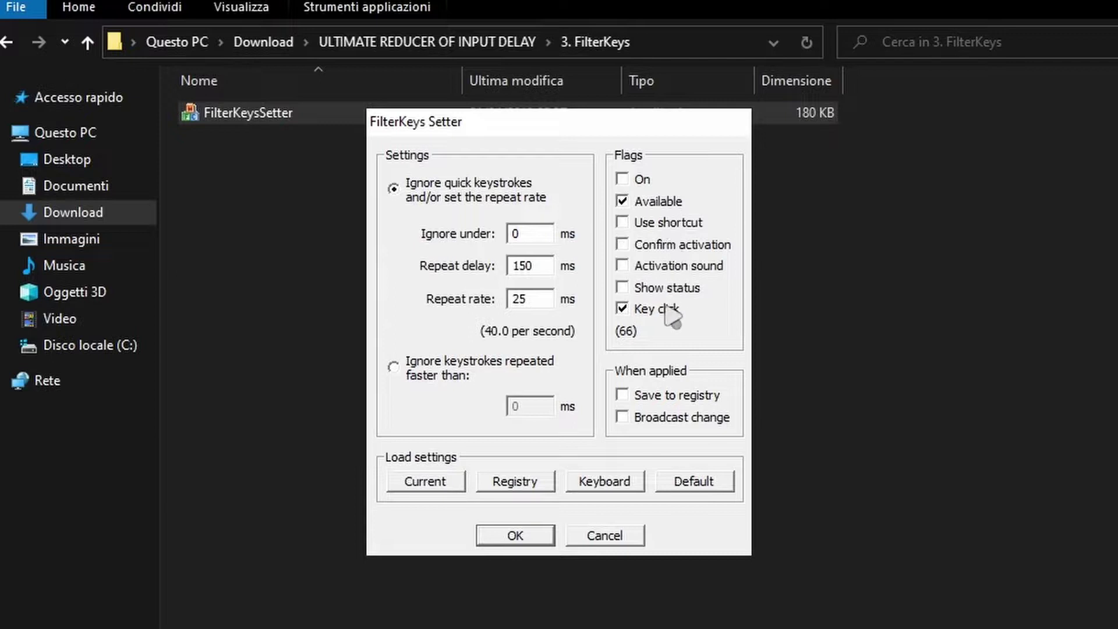
click(667, 308)
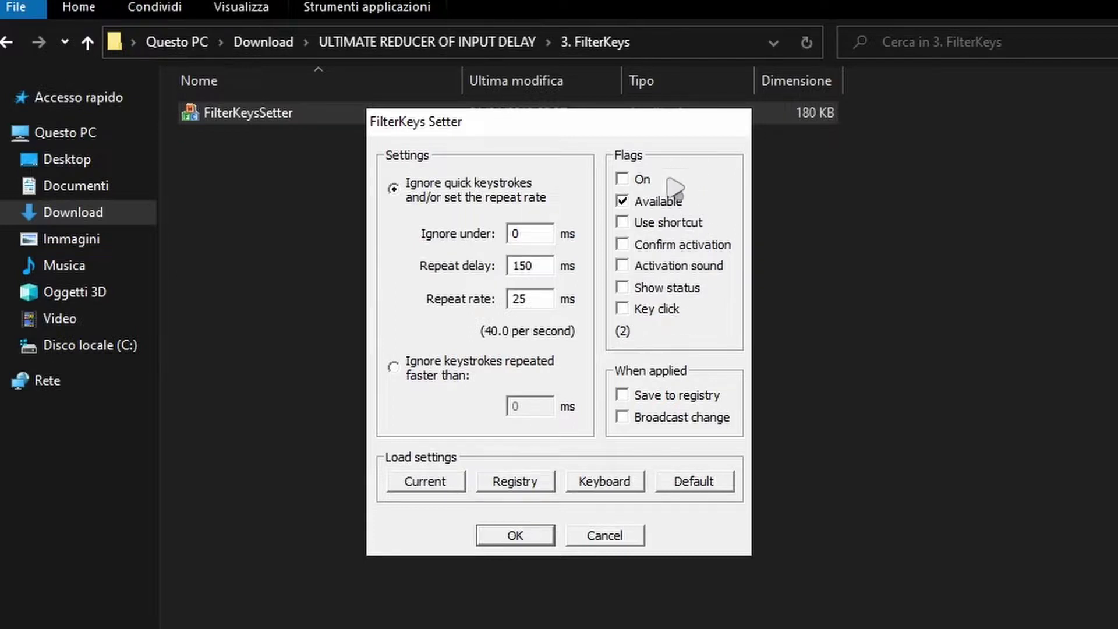
click(624, 181)
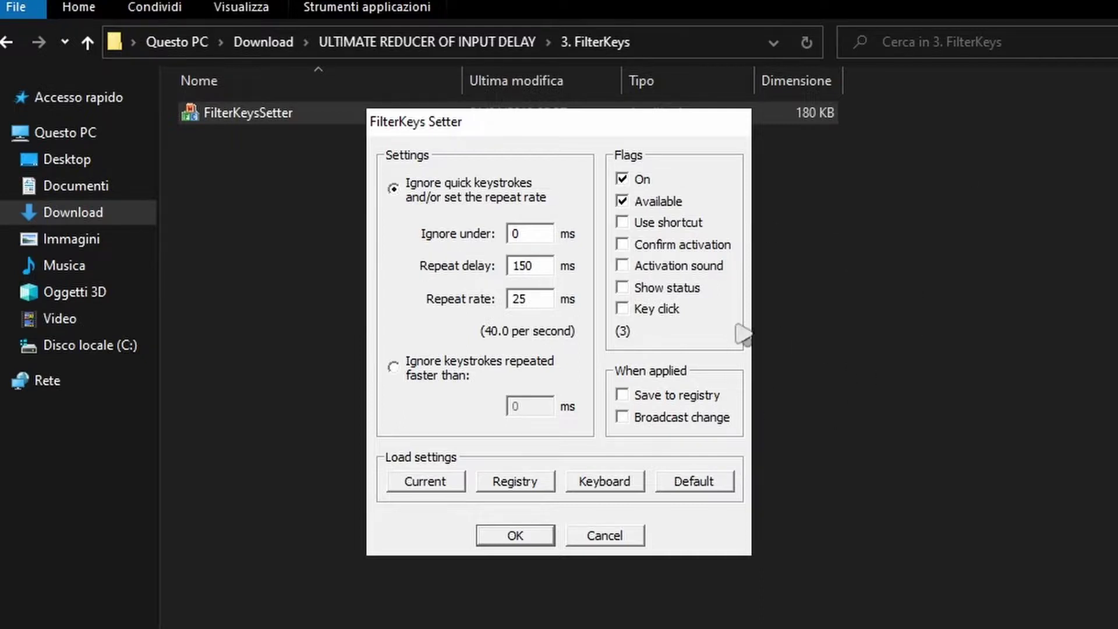
click(506, 536)
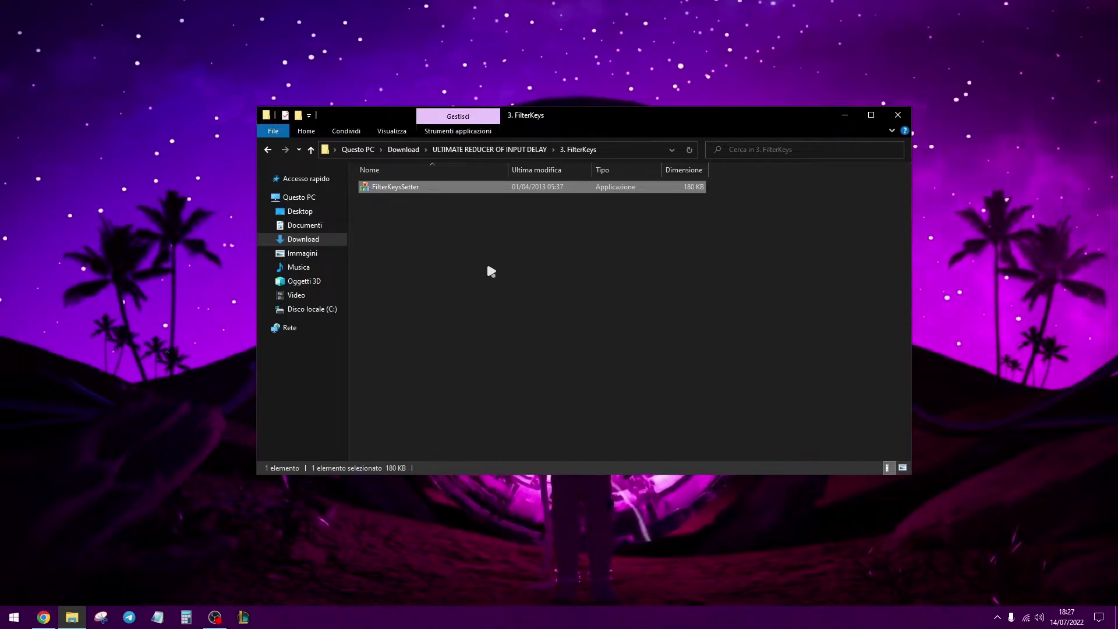
Step: Merge the Low Delay registry file from the 4. Low Delay folder into the Windows registry
key(BackSpace)
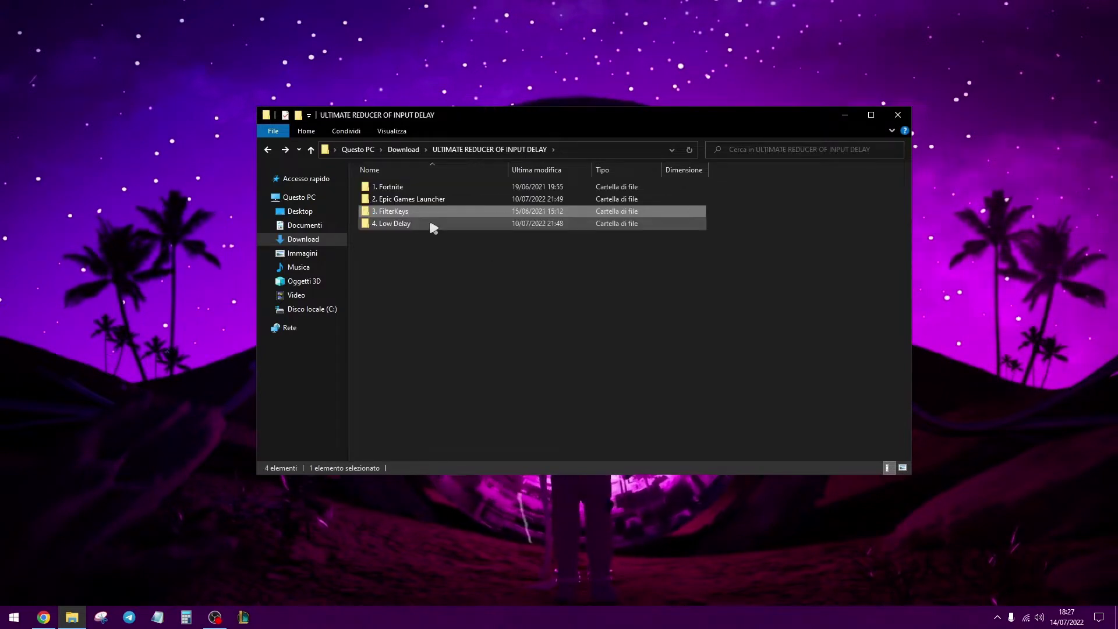
double_click(415, 224)
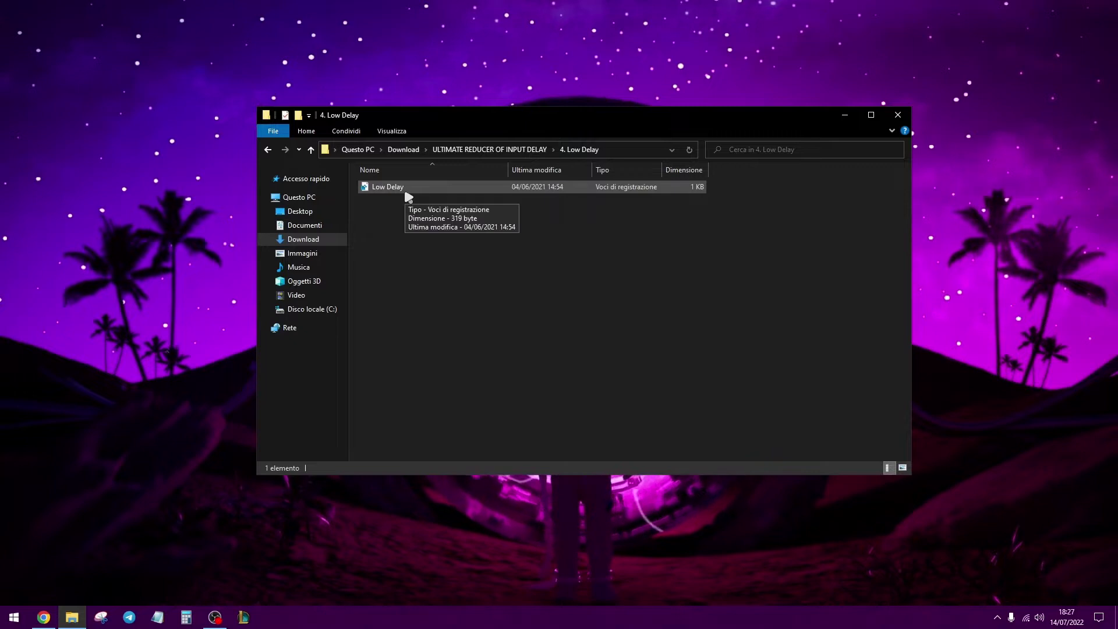
click(405, 192)
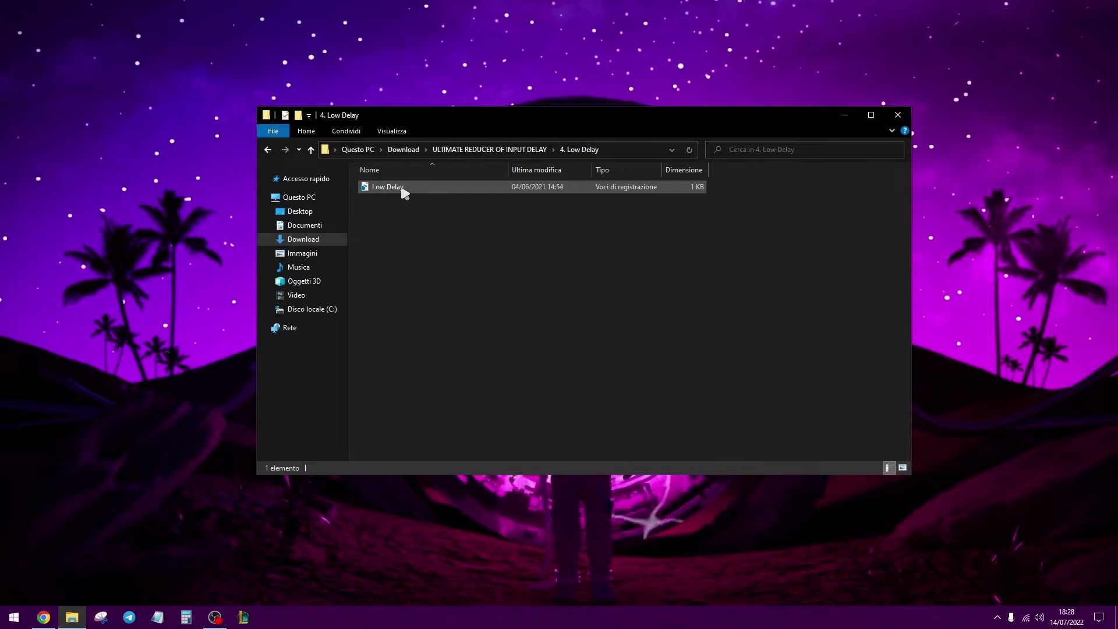
double_click(405, 192)
click(643, 328)
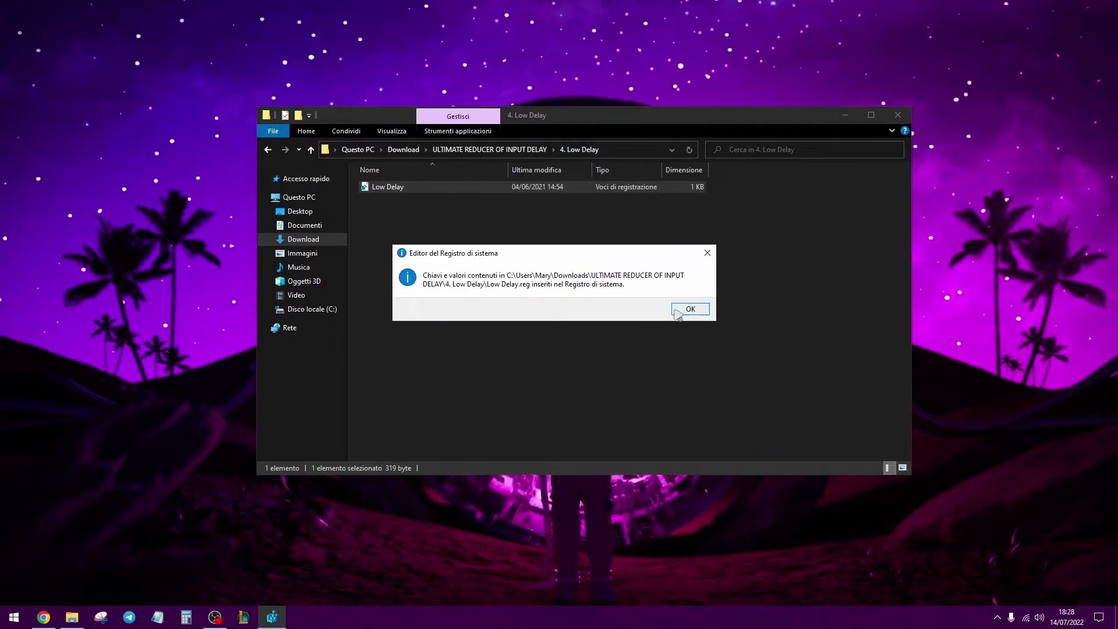
click(681, 311)
Step: Delete the ULTIMATE REDUCER OF INPUT DELAY archive and folder from Download and close the file window
key(alt+Left)
key(alt+Left)
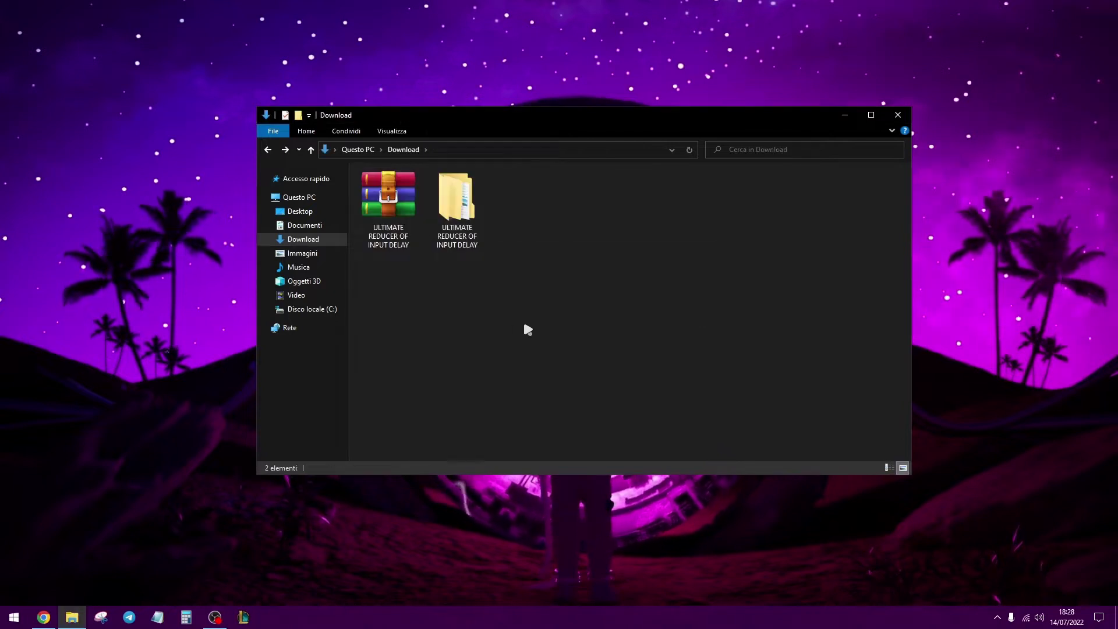
drag(481, 300, 394, 219)
key(Delete)
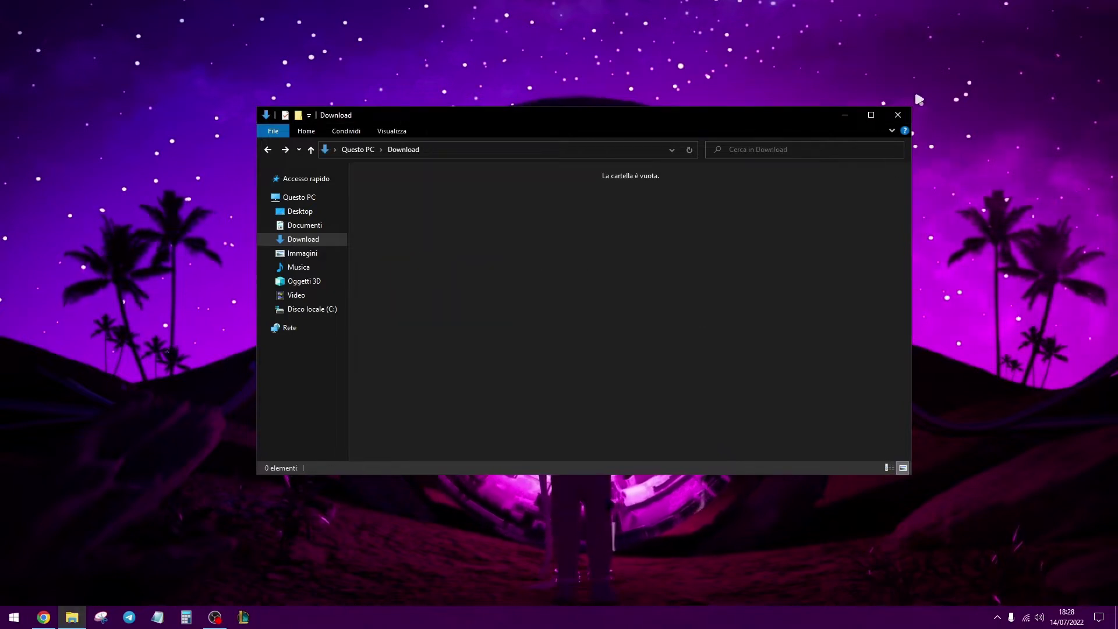
click(897, 116)
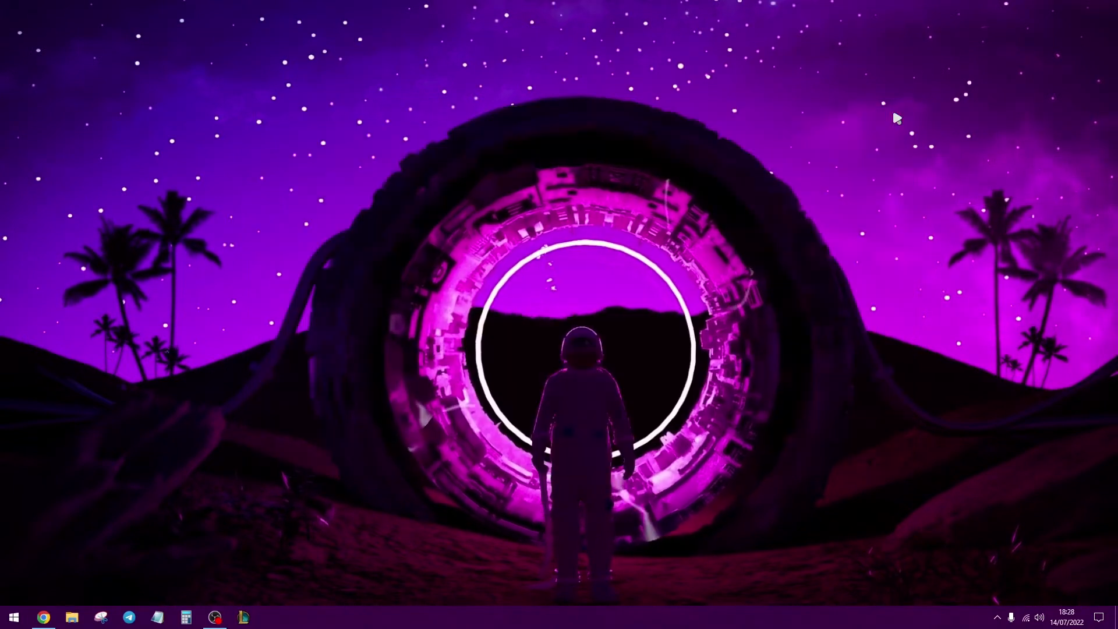